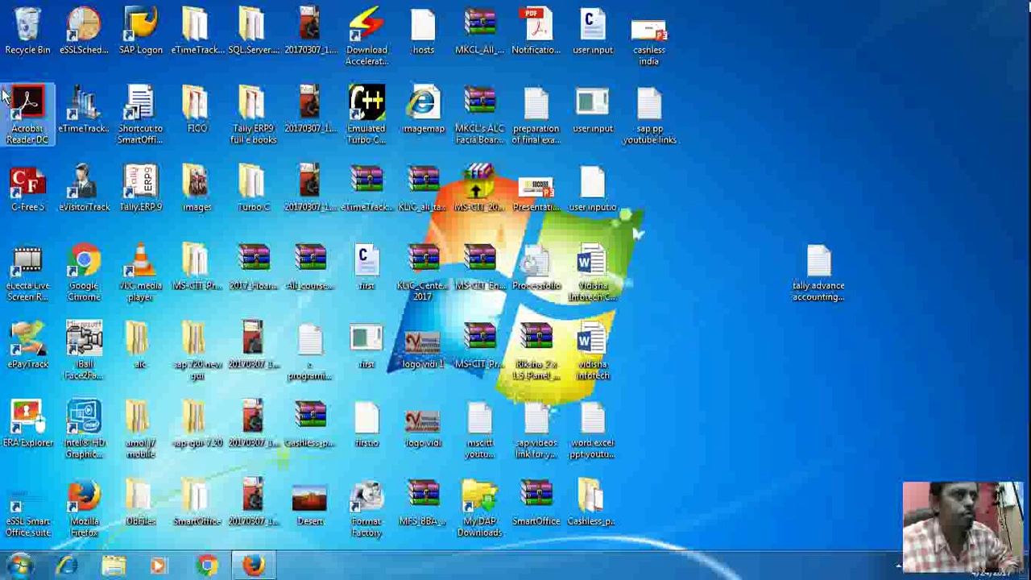
Step: Launch SAP Logon, open the saved connection, and log on to client 001 with the demo user ID and password
{"action": "double_click", "coordinate": [135, 47]}
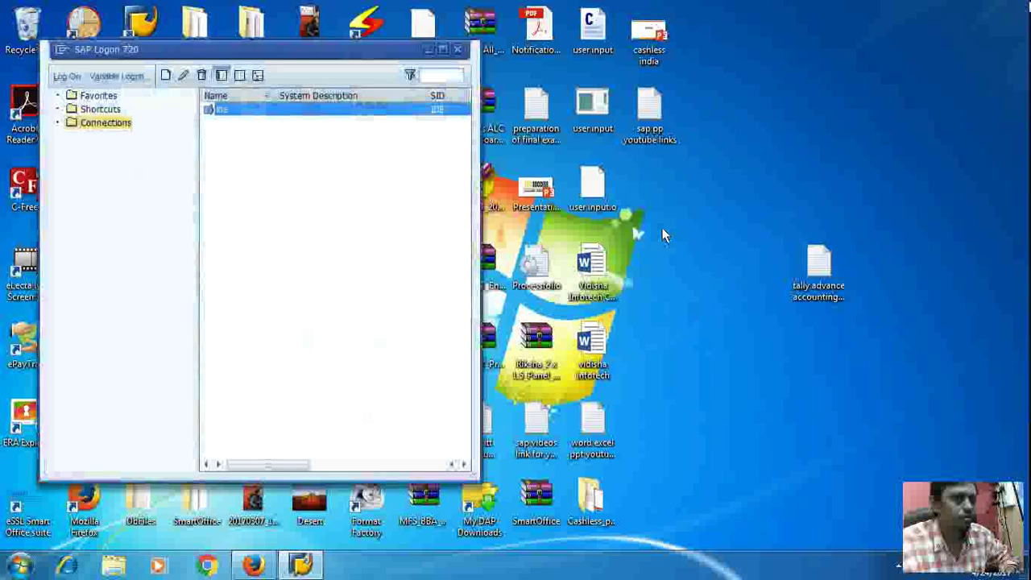
{"action": "double_click", "coordinate": [373, 115]}
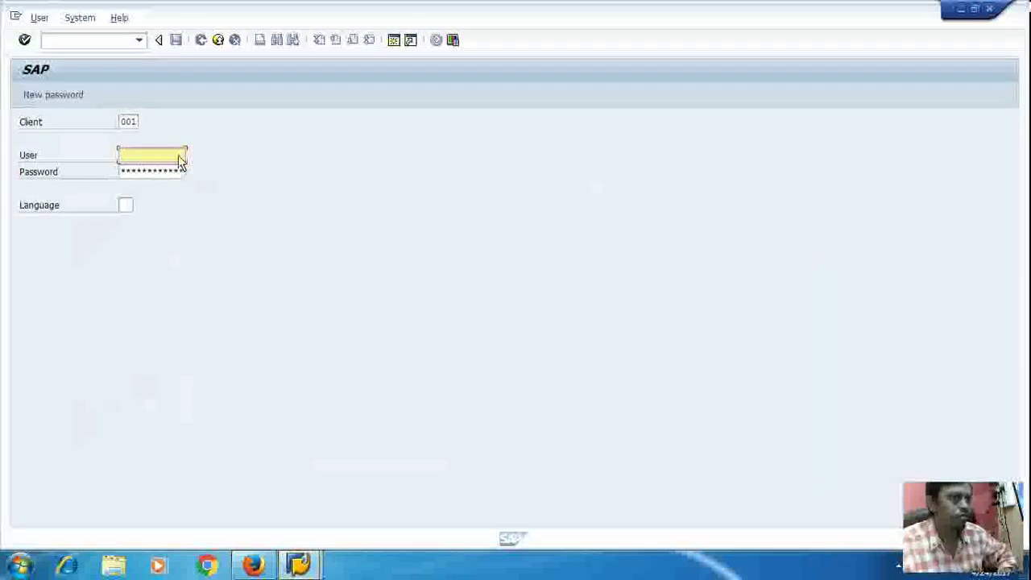
{"action": "type", "text": "sapdemo"}
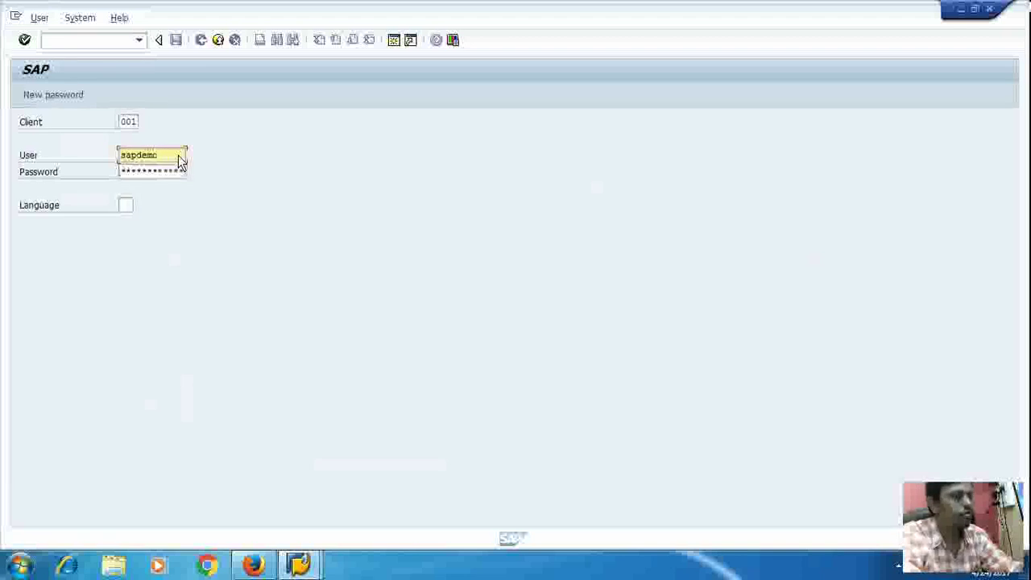
{"action": "key", "text": "Tab"}
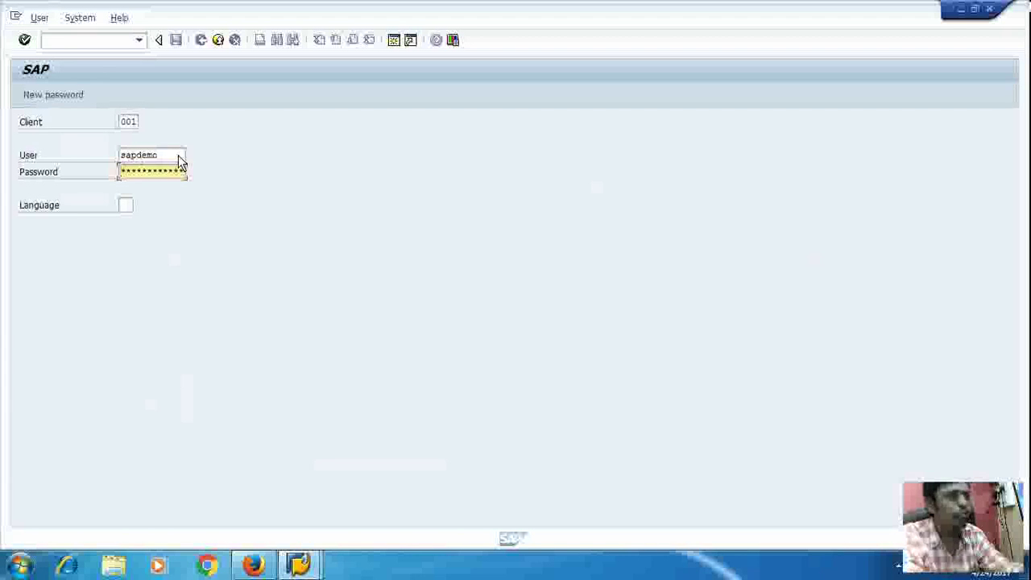
{"action": "type", "text": "sap"}
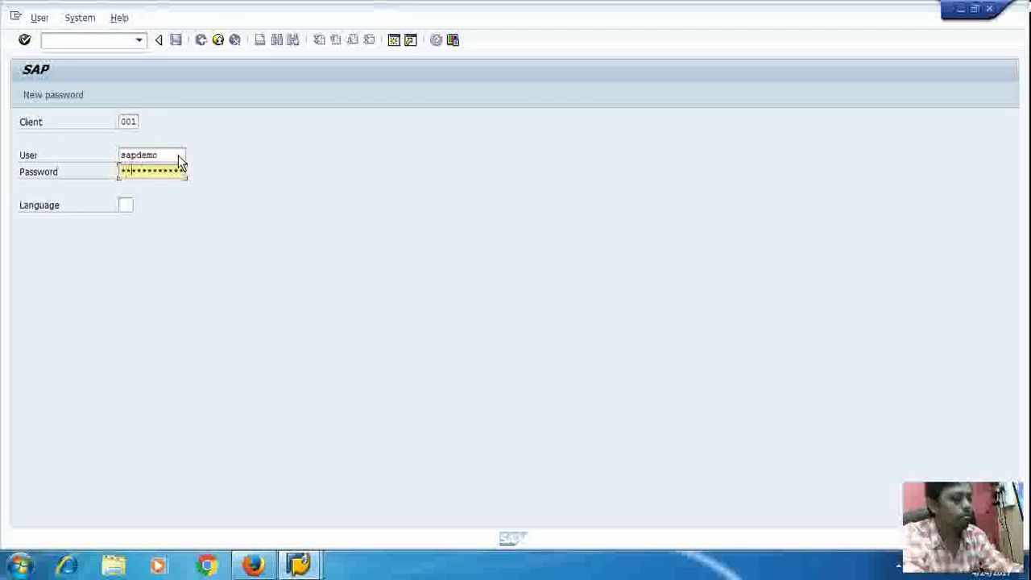
{"action": "type", "text": "dem"}
{"action": "key", "text": "Return"}
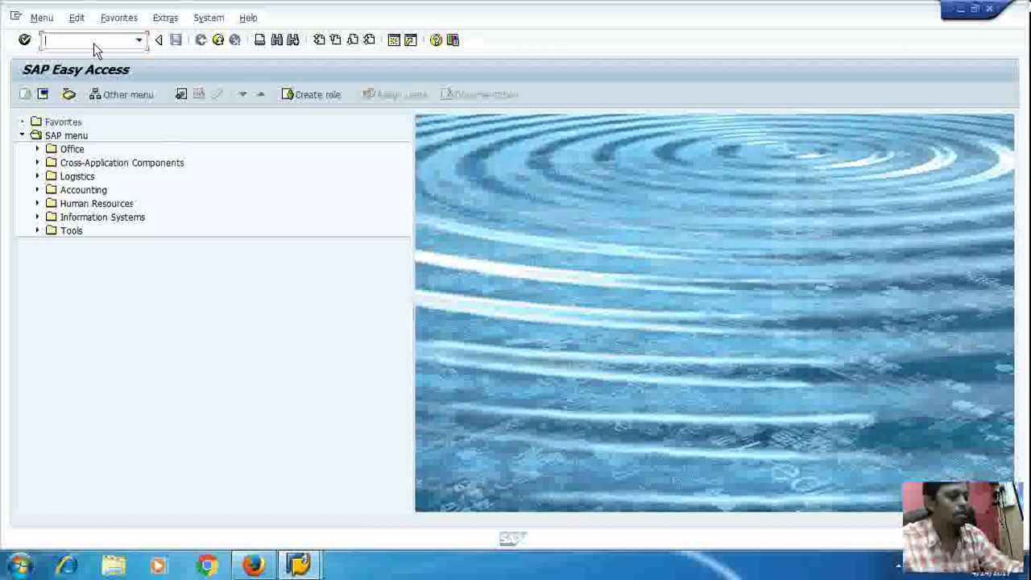
Step: Run transaction SPRO from the SAP Easy Access command field
{"action": "type", "text": "pro"}
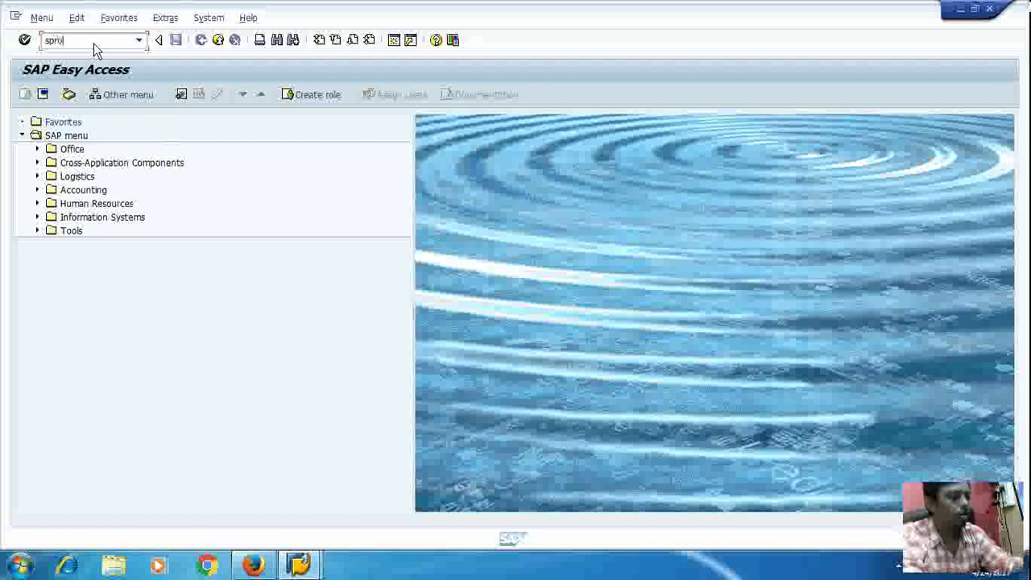
{"action": "key", "text": "Return"}
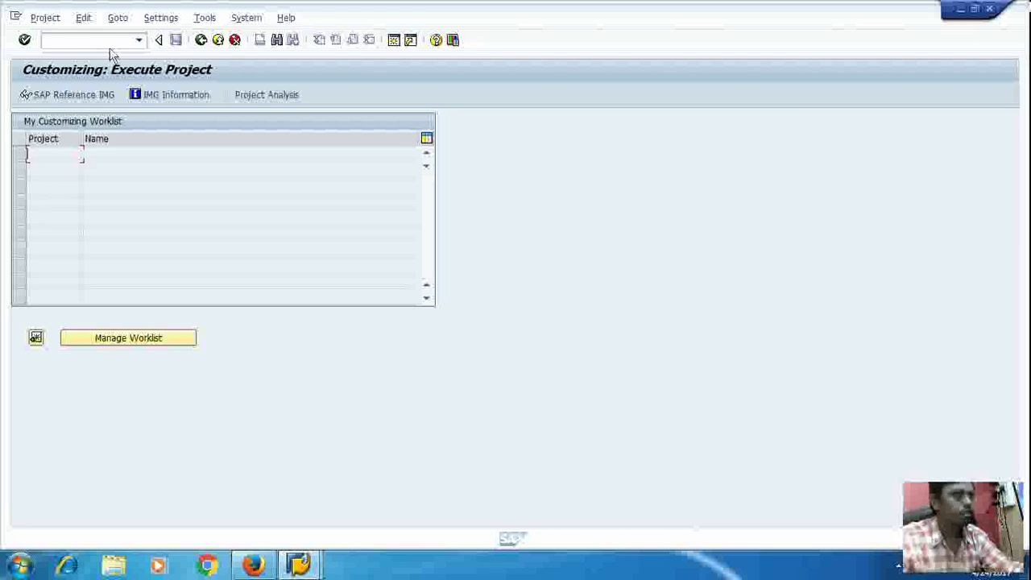
Step: In the SAP Reference IMG, expand Production > Basic Data > Routing > Routing Selection
{"action": "left_click", "coordinate": [66, 96]}
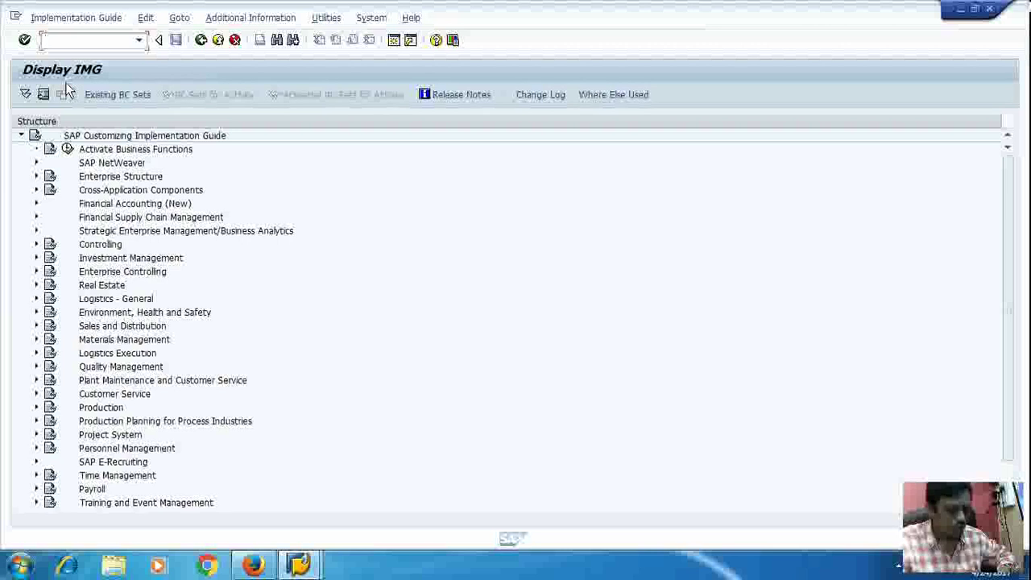
{"action": "left_click", "coordinate": [35, 411]}
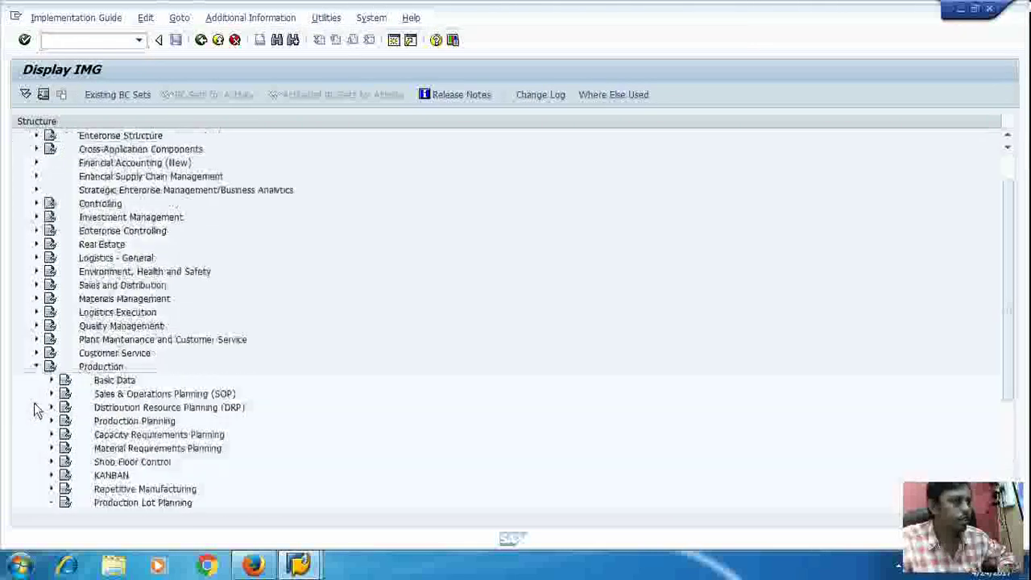
{"action": "left_click", "coordinate": [52, 382]}
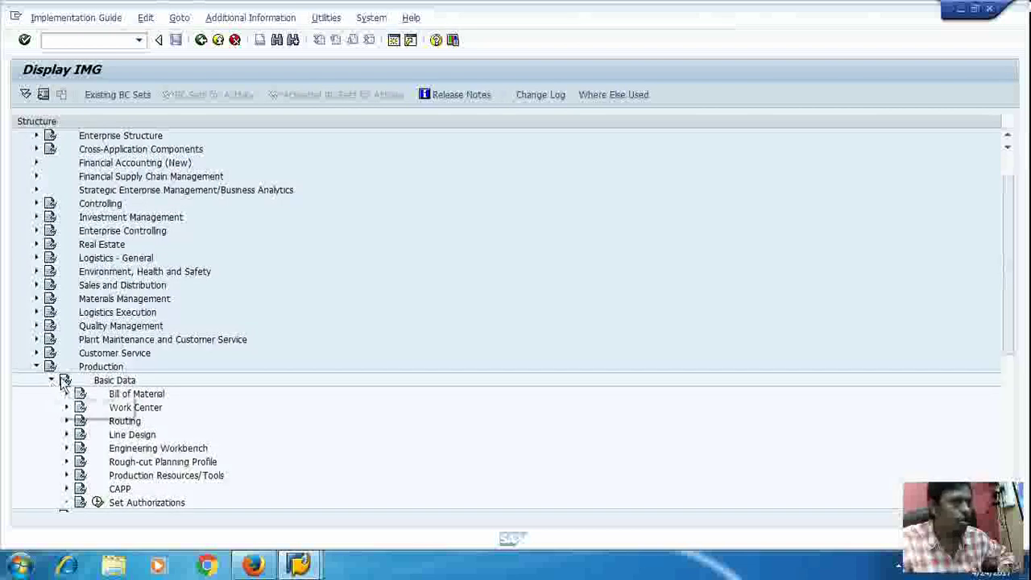
{"action": "scroll", "coordinate": [63, 386], "scroll_direction": "down", "scroll_amount": 1}
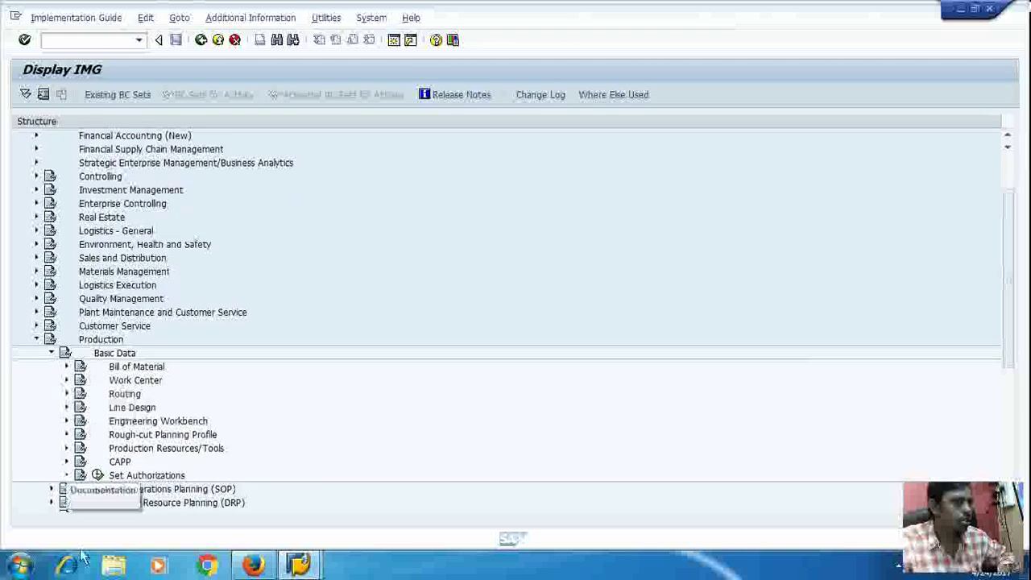
{"action": "left_click", "coordinate": [67, 395]}
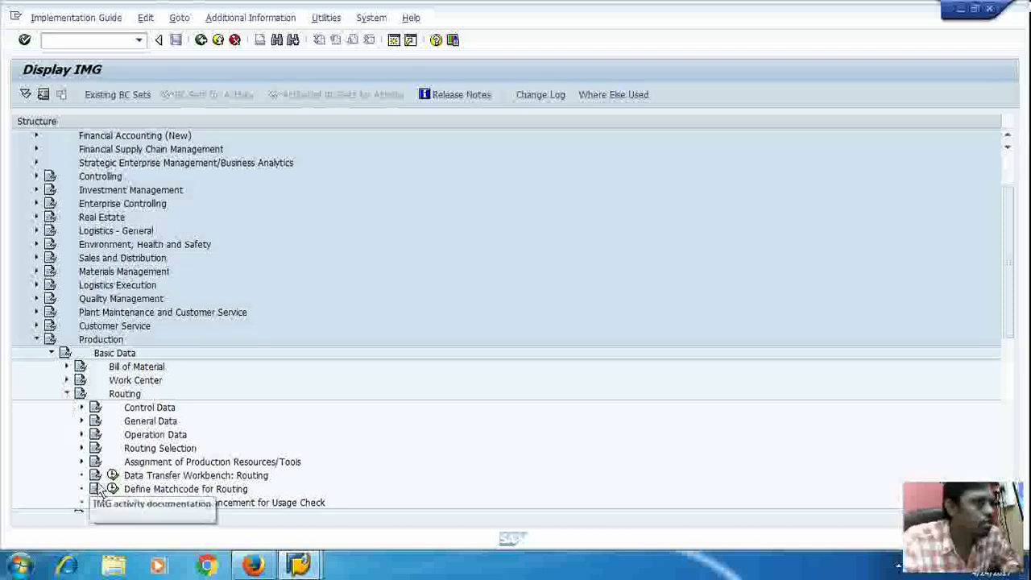
{"action": "left_click", "coordinate": [81, 447]}
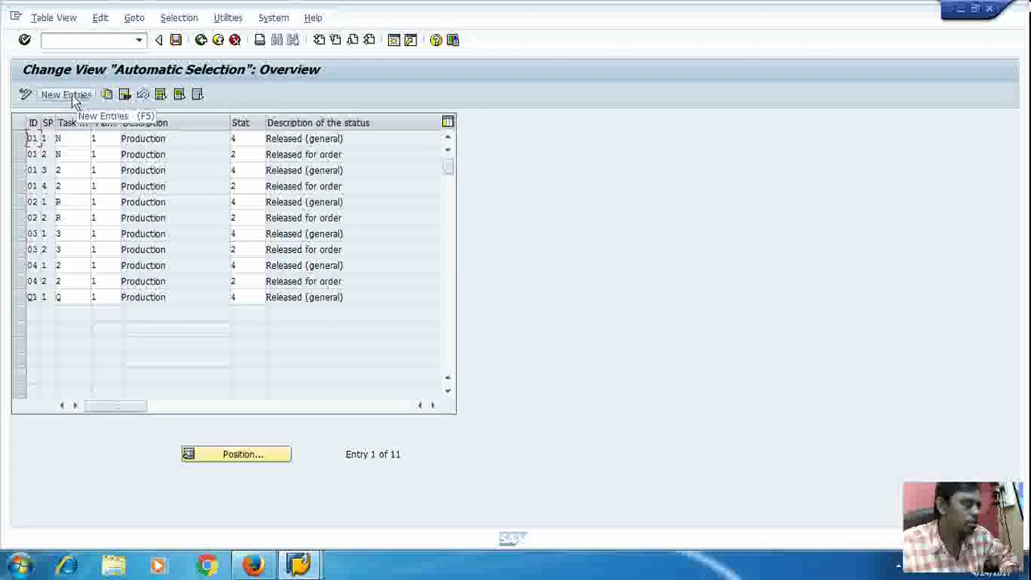
{"action": "left_click", "coordinate": [74, 98]}
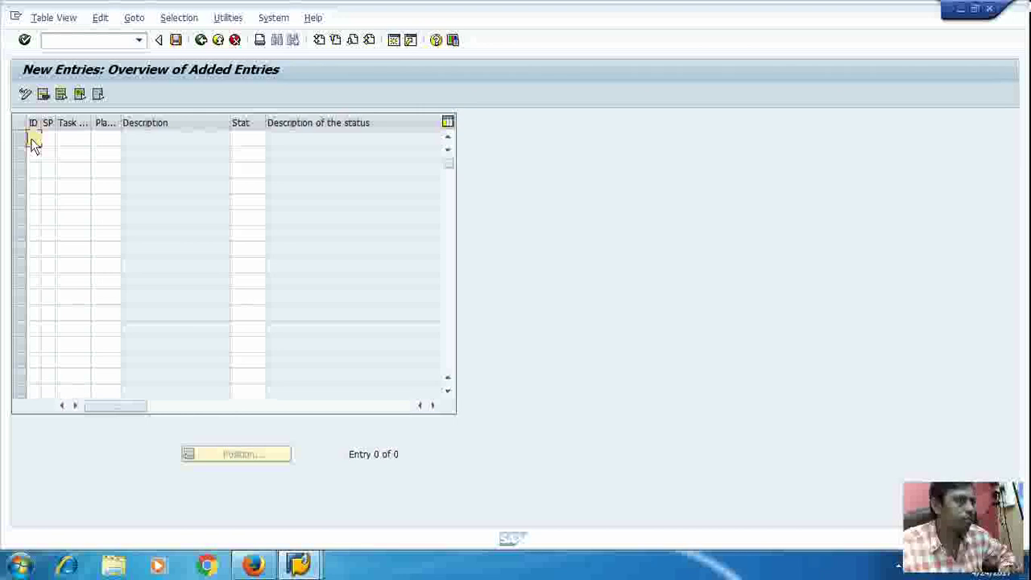
{"action": "left_click", "coordinate": [201, 41]}
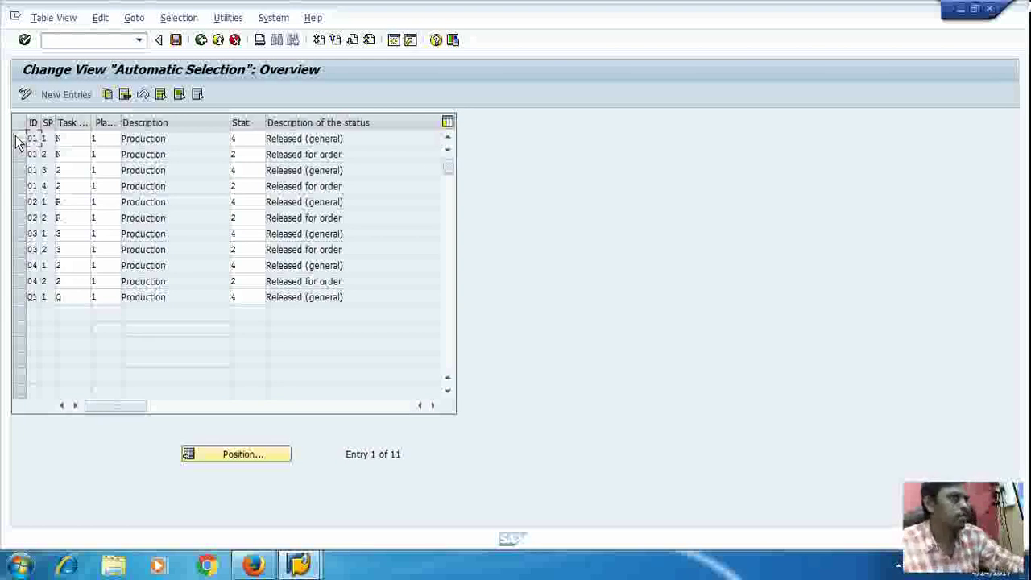
{"action": "left_click", "coordinate": [20, 140]}
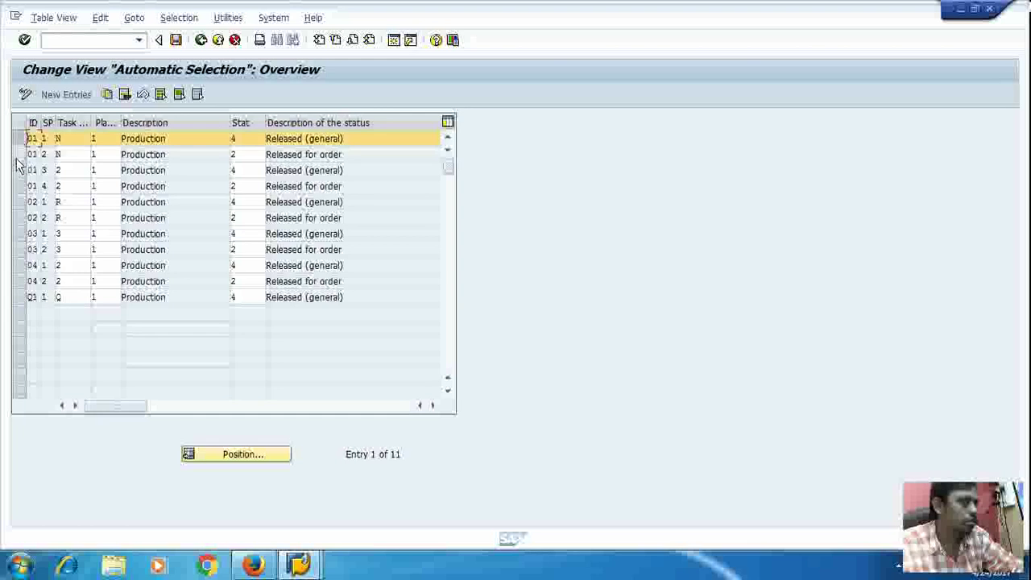
{"action": "left_click", "coordinate": [19, 170]}
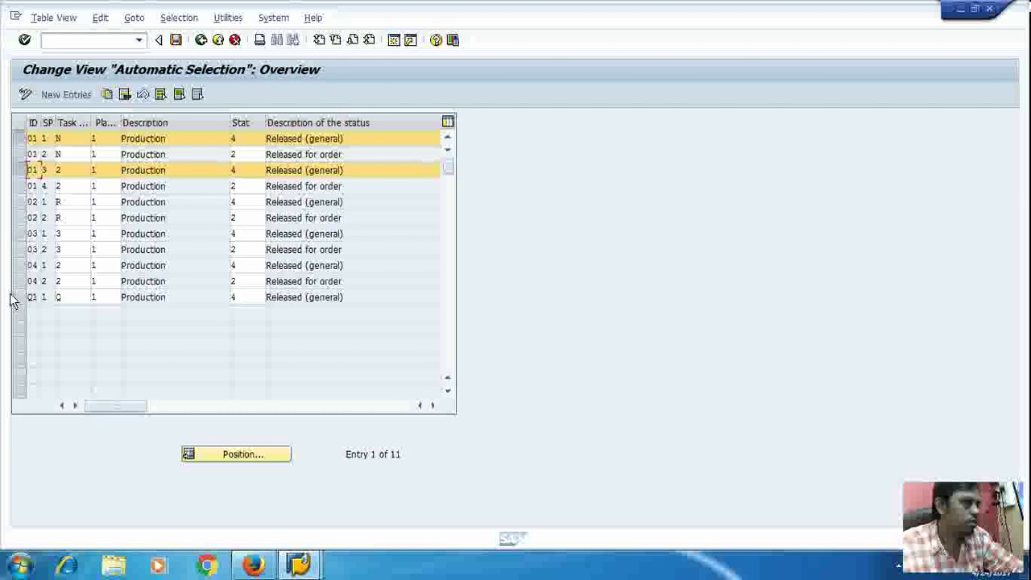
{"action": "left_click", "coordinate": [217, 41]}
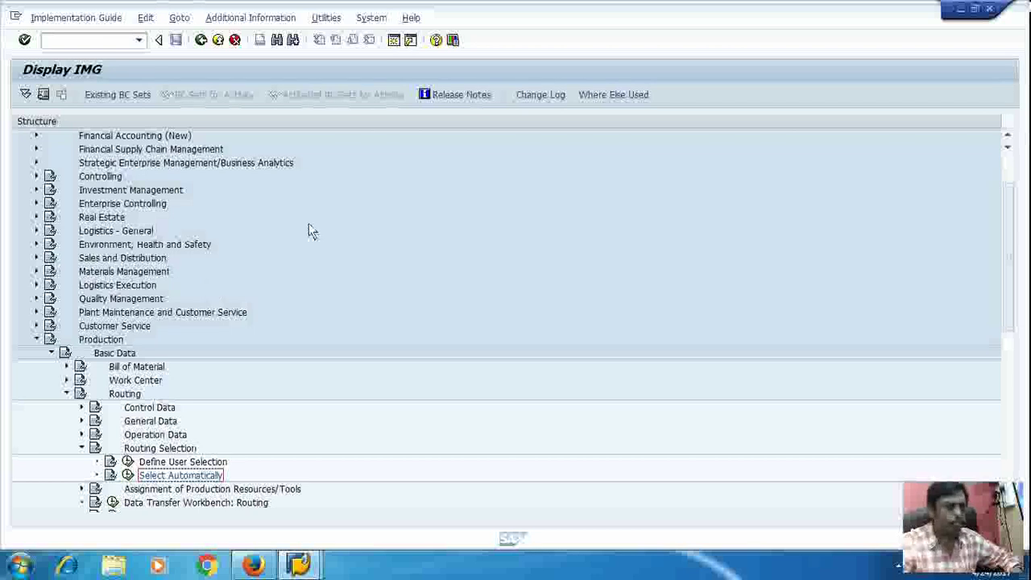
Step: Run Define Order Types under Shop Floor Control > Master Data > Order to list PP01, PP02, PP04, PPC1, PPK1
{"action": "scroll", "coordinate": [266, 524], "scroll_direction": "up", "scroll_amount": 1}
{"action": "scroll", "coordinate": [267, 524], "scroll_direction": "up", "scroll_amount": 1}
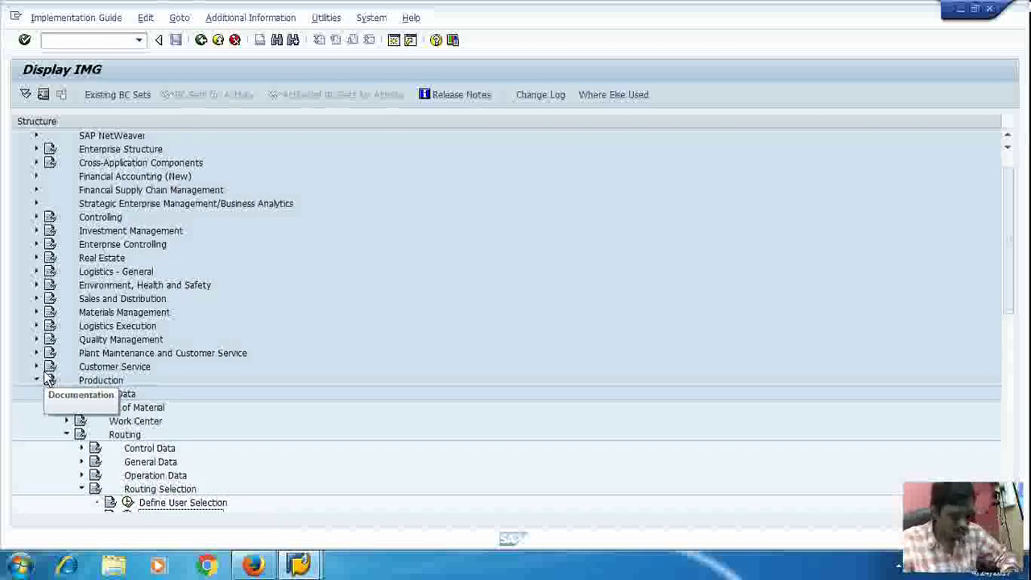
{"action": "scroll", "coordinate": [50, 372], "scroll_direction": "down", "scroll_amount": 1}
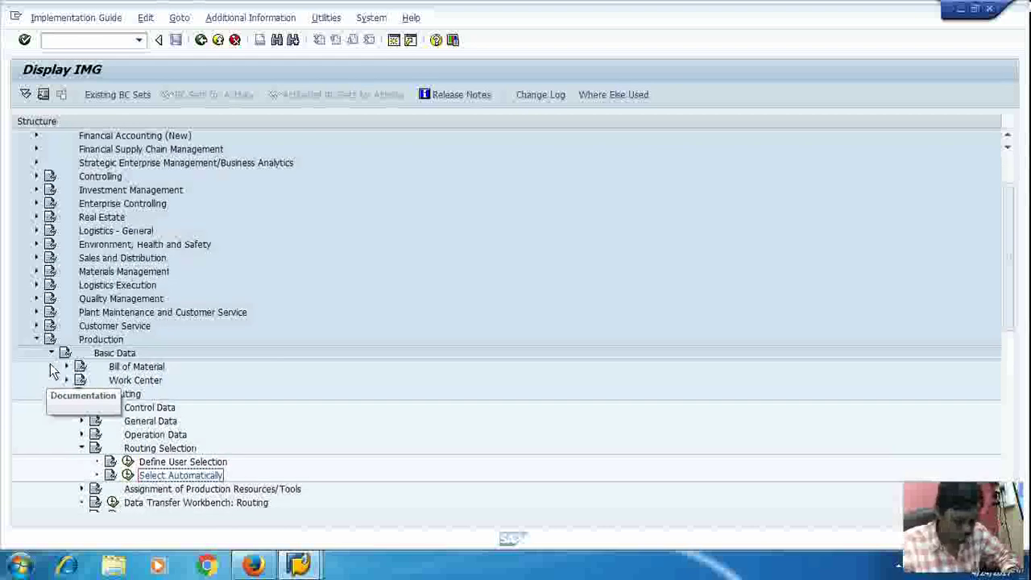
{"action": "scroll", "coordinate": [50, 364], "scroll_direction": "down", "scroll_amount": 2}
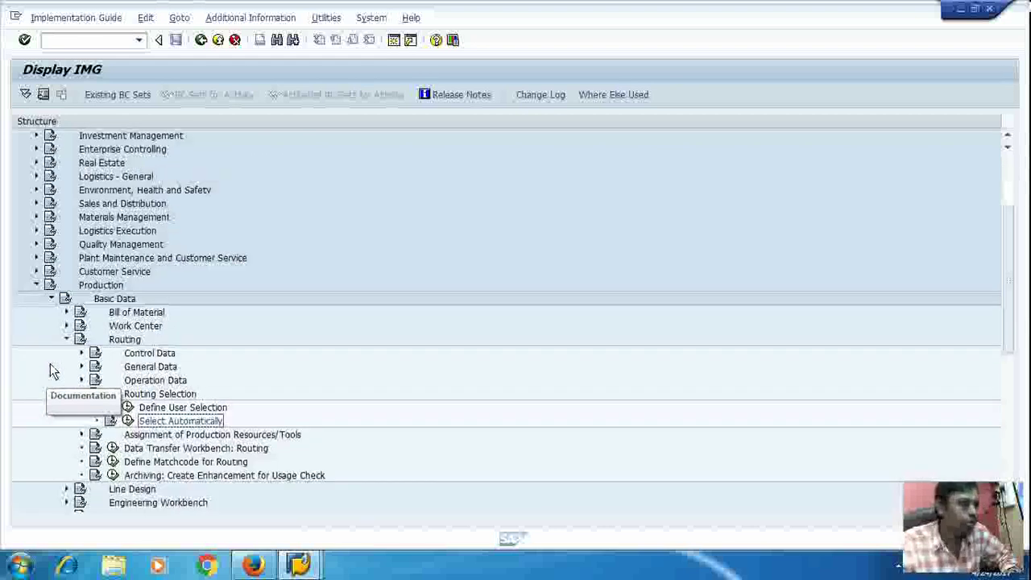
{"action": "scroll", "coordinate": [50, 364], "scroll_direction": "up", "scroll_amount": 1}
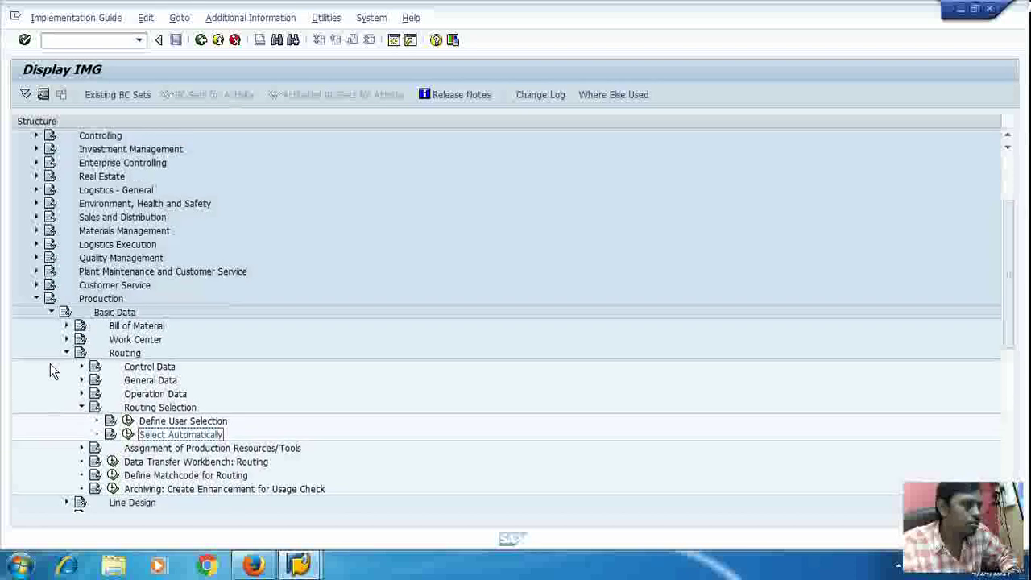
{"action": "scroll", "coordinate": [50, 364], "scroll_direction": "down", "scroll_amount": 2}
{"action": "scroll", "coordinate": [50, 370], "scroll_direction": "down", "scroll_amount": 2}
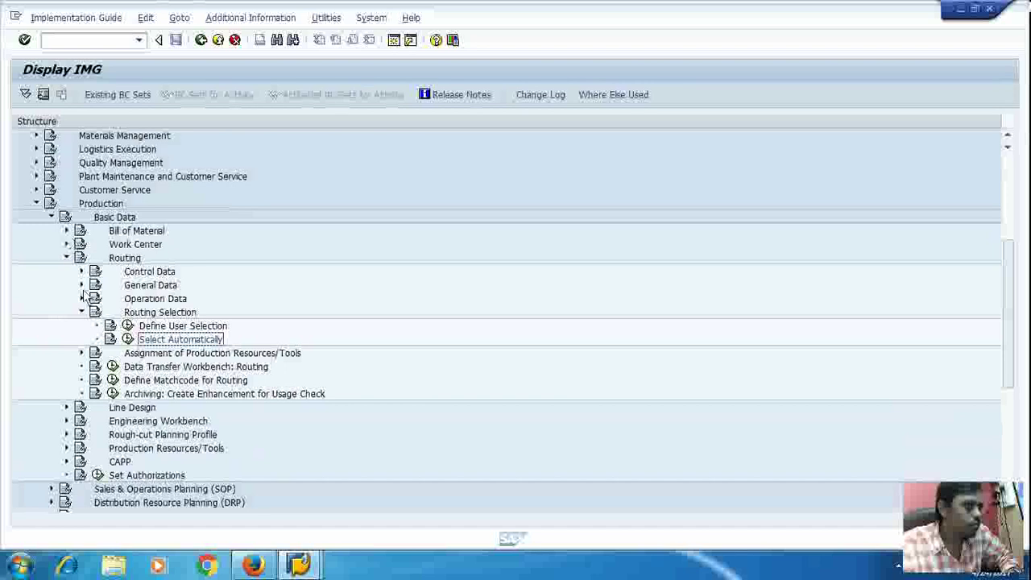
{"action": "scroll", "coordinate": [93, 314], "scroll_direction": "down", "scroll_amount": 1}
{"action": "scroll", "coordinate": [93, 315], "scroll_direction": "down", "scroll_amount": 1}
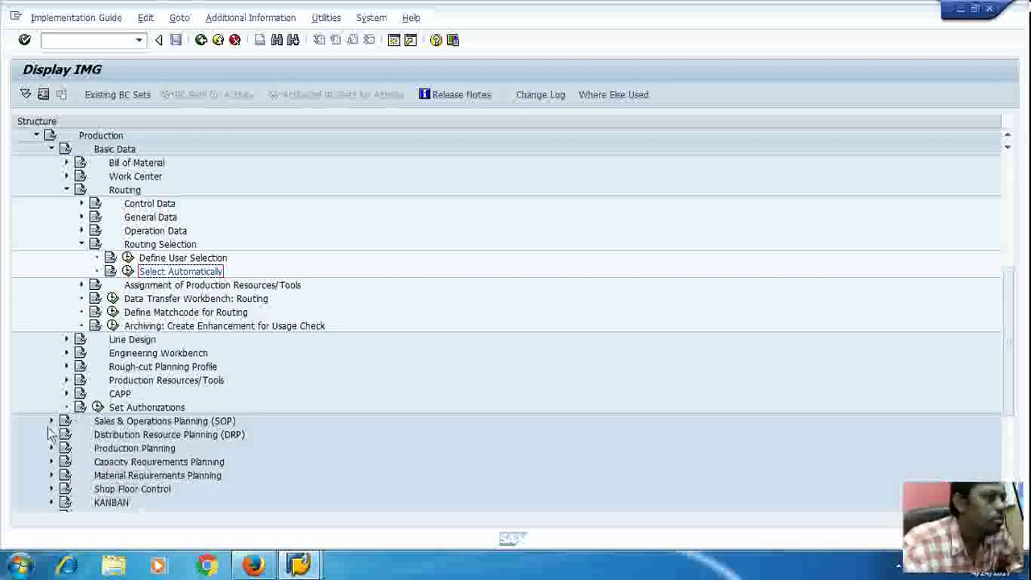
{"action": "scroll", "coordinate": [51, 447], "scroll_direction": "down", "scroll_amount": 1}
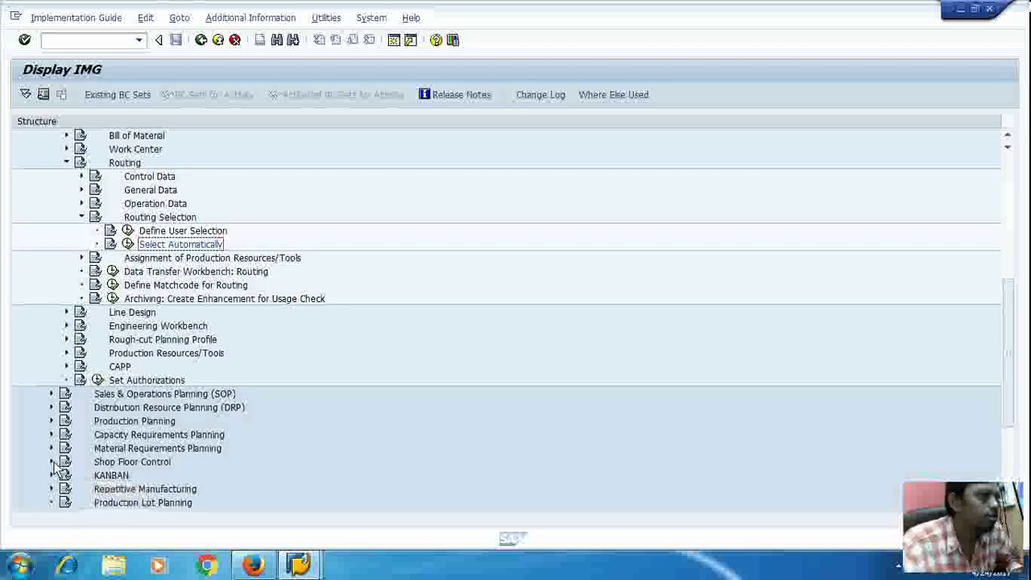
{"action": "left_click", "coordinate": [51, 461]}
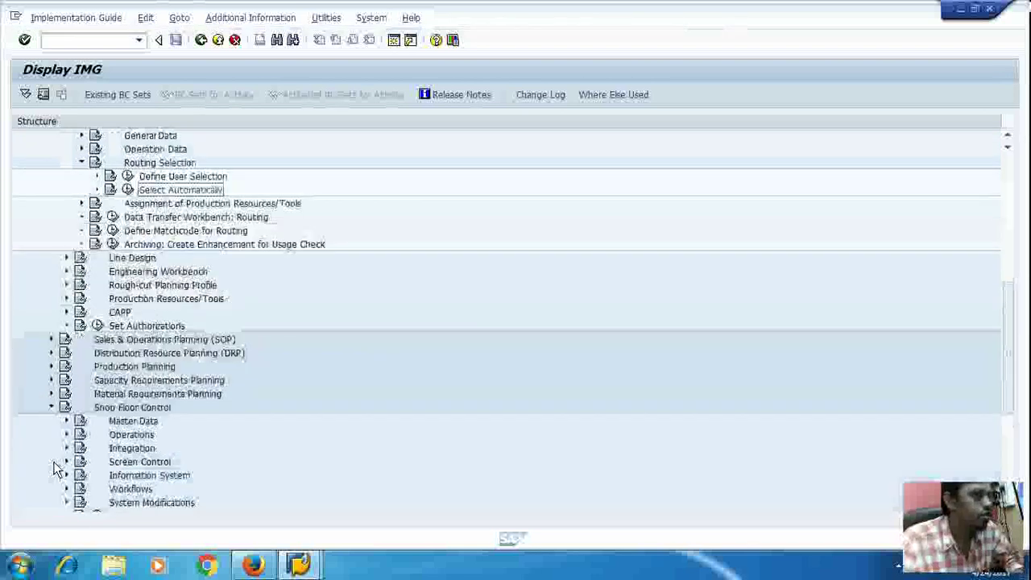
{"action": "left_click", "coordinate": [67, 421]}
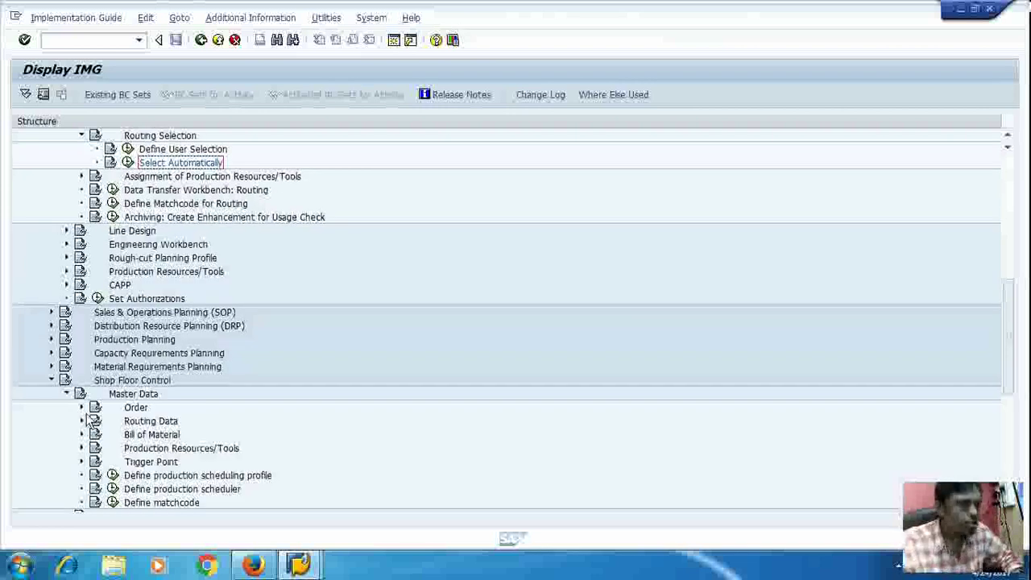
{"action": "left_click", "coordinate": [83, 408]}
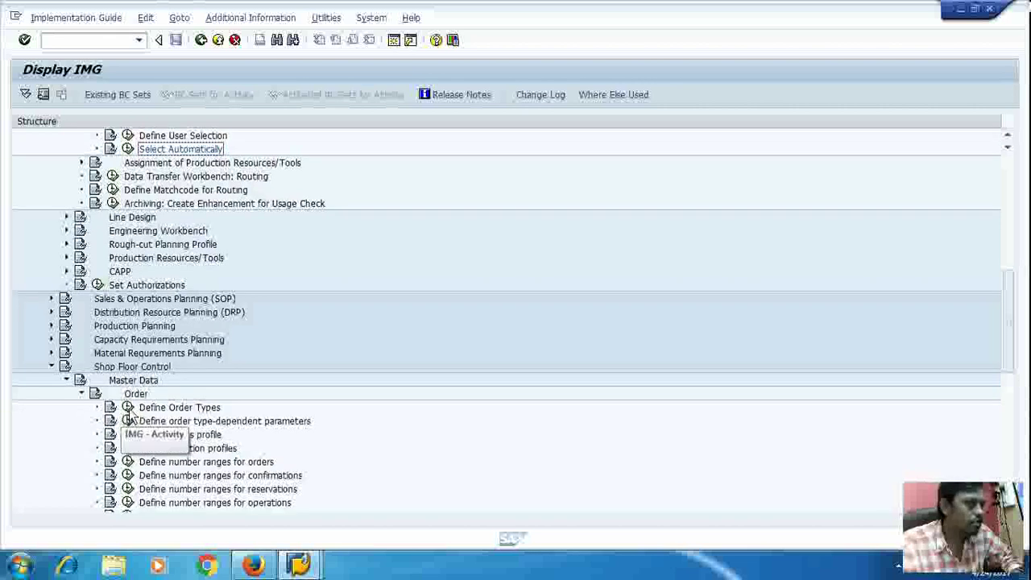
{"action": "left_click", "coordinate": [128, 408]}
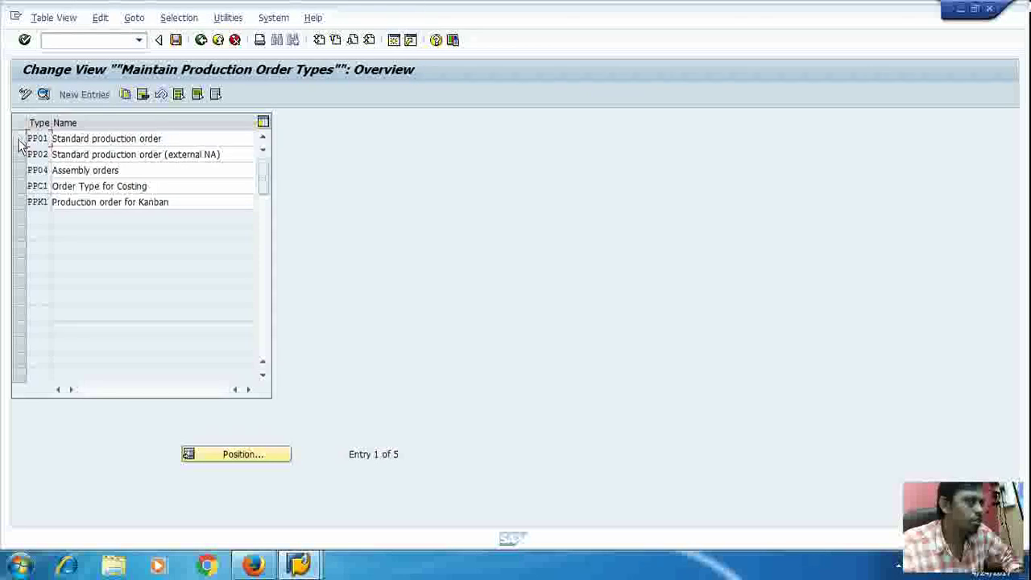
Step: Copy the PP01 Standard production order type as new order type PP10
{"action": "left_click", "coordinate": [19, 139]}
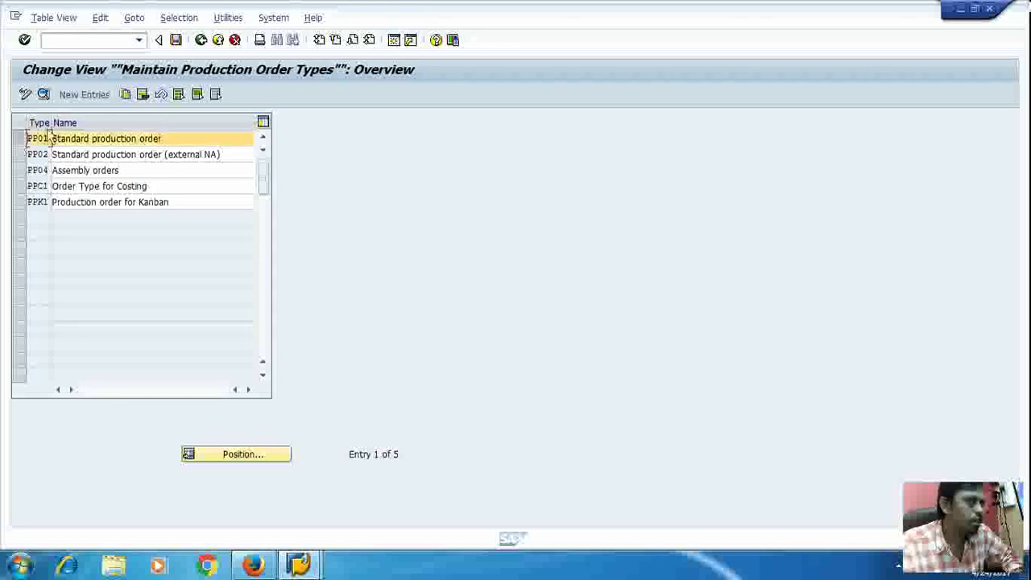
{"action": "left_click", "coordinate": [124, 97]}
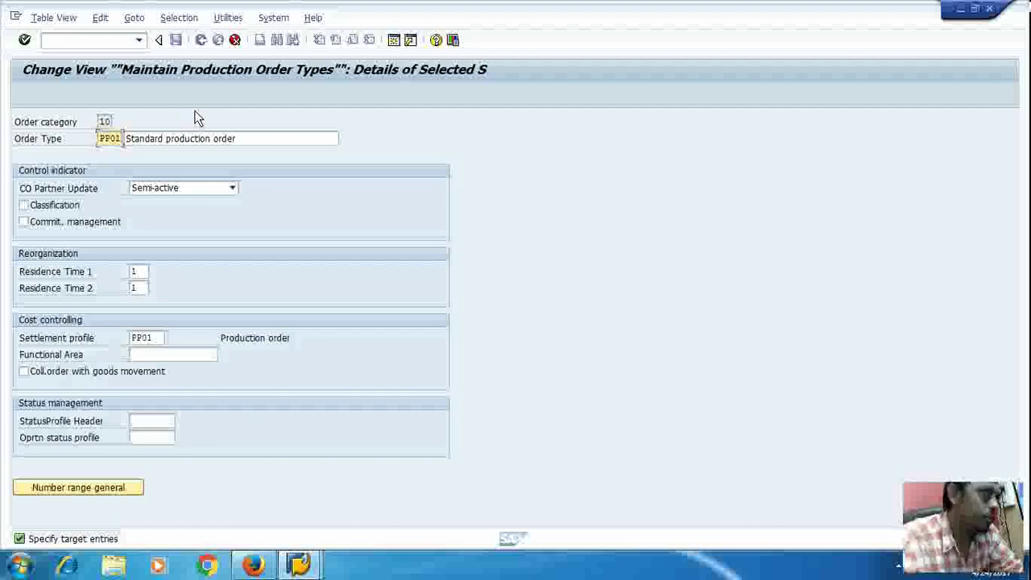
{"action": "key", "text": "BackSpace"}
{"action": "key", "text": "BackSpace"}
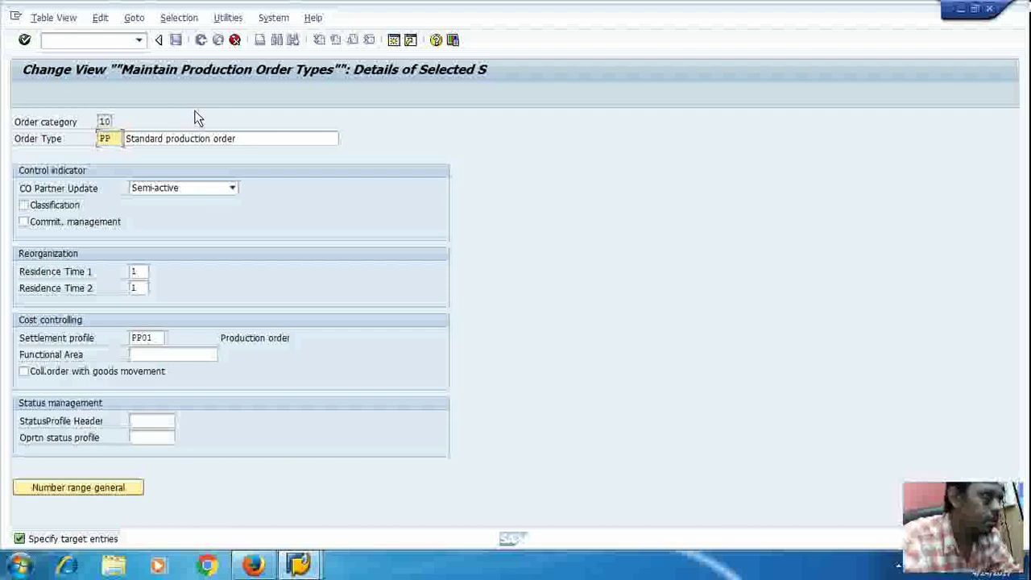
{"action": "type", "text": "10"}
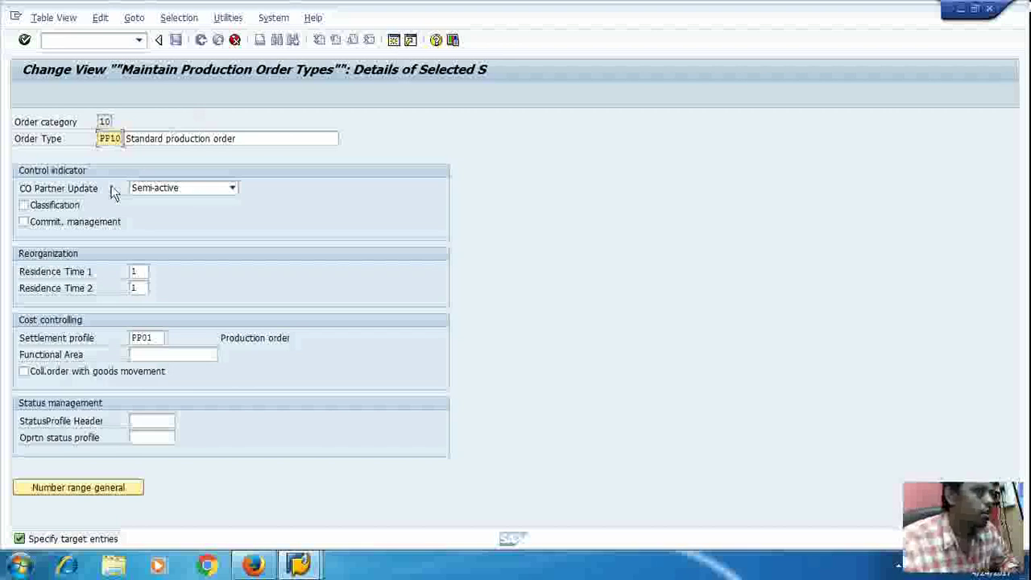
Step: Review the Functional Area options without choosing one, and go to the general order number range groups
{"action": "left_click", "coordinate": [164, 357]}
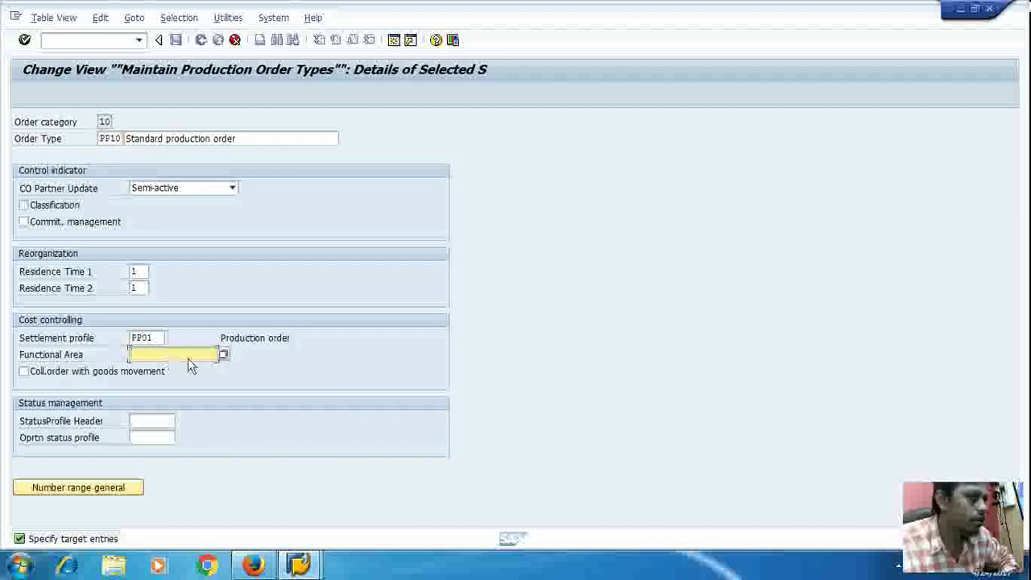
{"action": "left_click", "coordinate": [224, 355]}
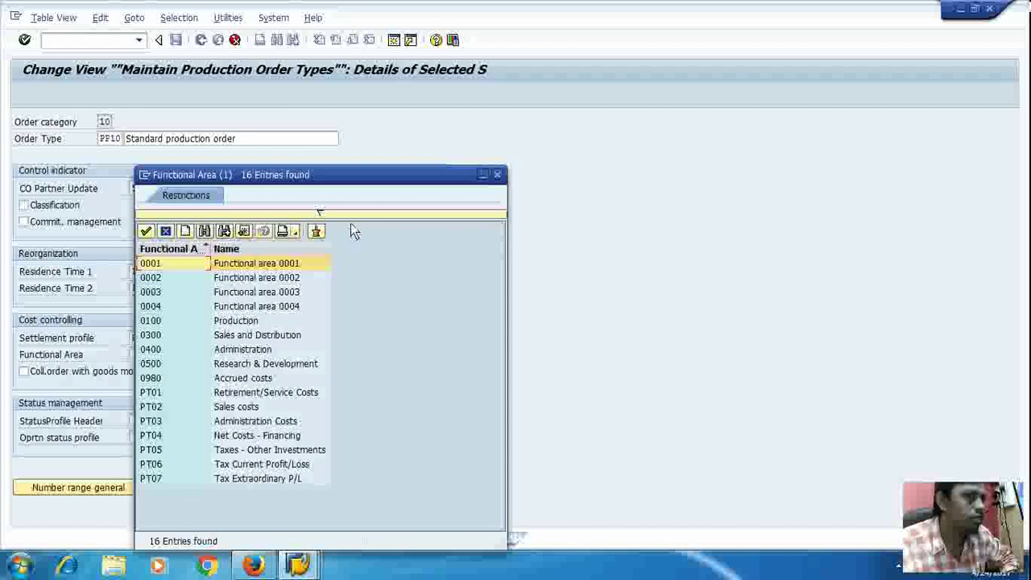
{"action": "left_click", "coordinate": [499, 175]}
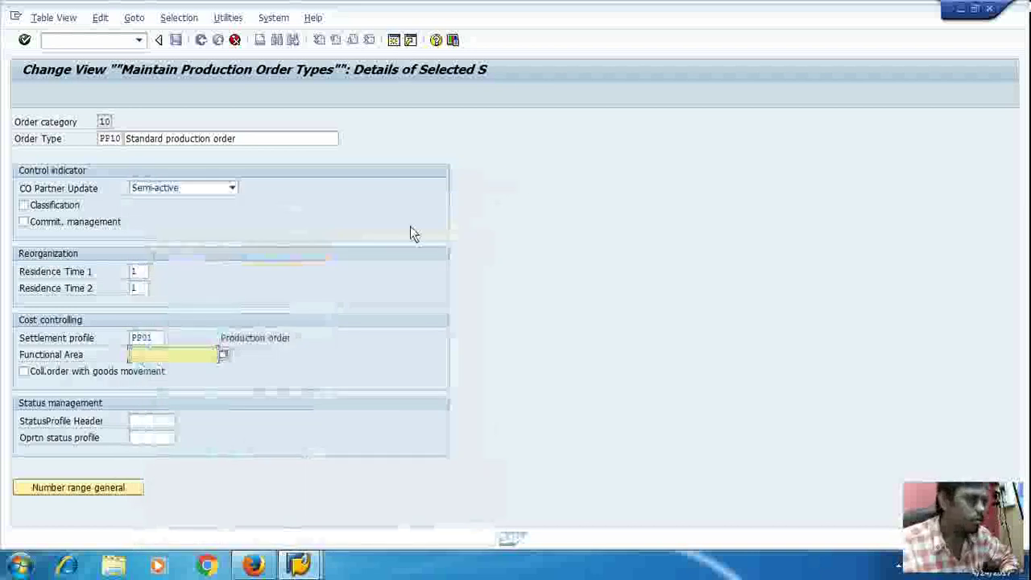
{"action": "left_click", "coordinate": [146, 424]}
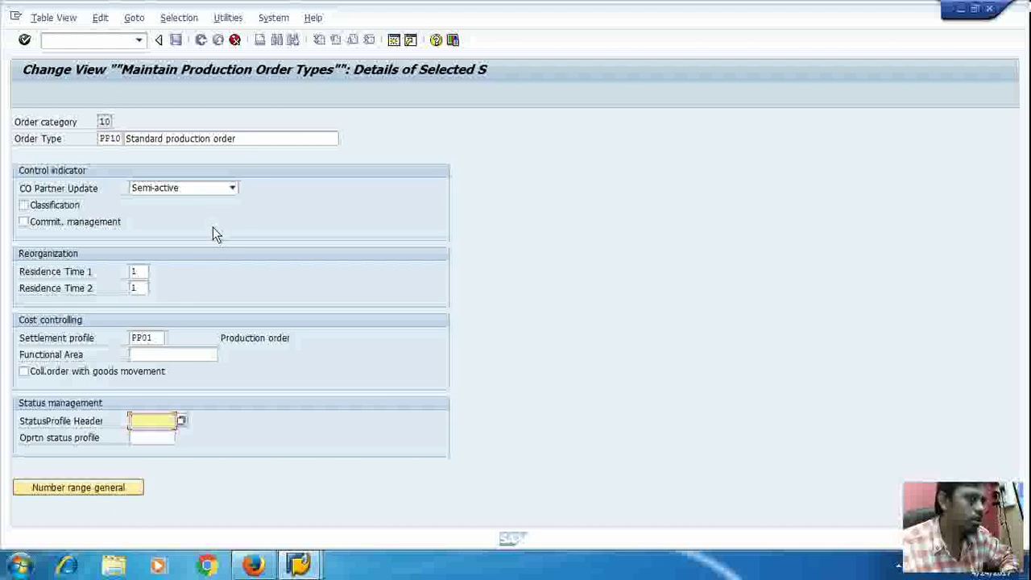
{"action": "left_click", "coordinate": [103, 490]}
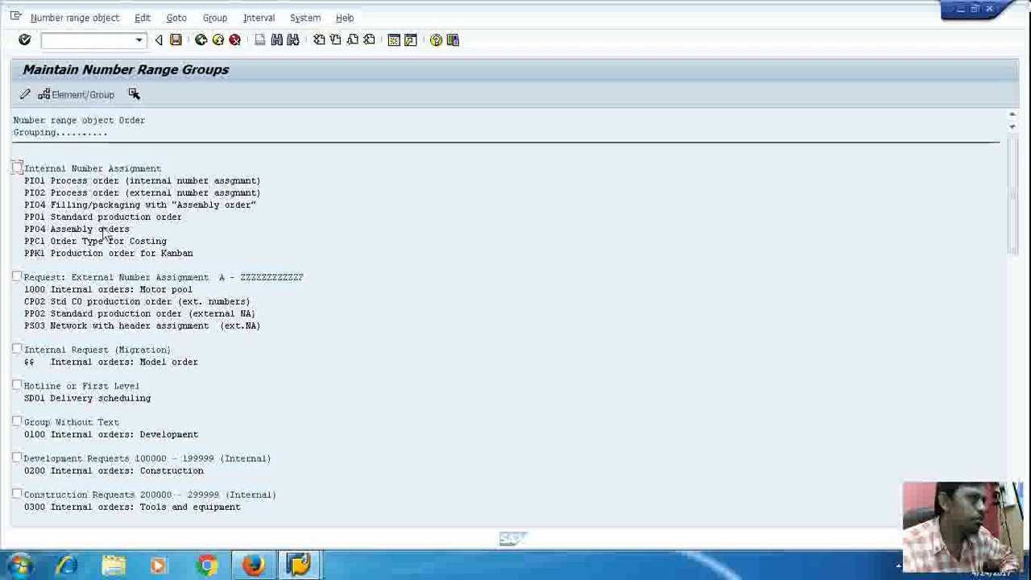
Step: Scroll the order number range groups and display the external group's interval A to ZZZZZZZZZZZZ
{"action": "scroll", "coordinate": [563, 272], "scroll_direction": "down", "scroll_amount": 2}
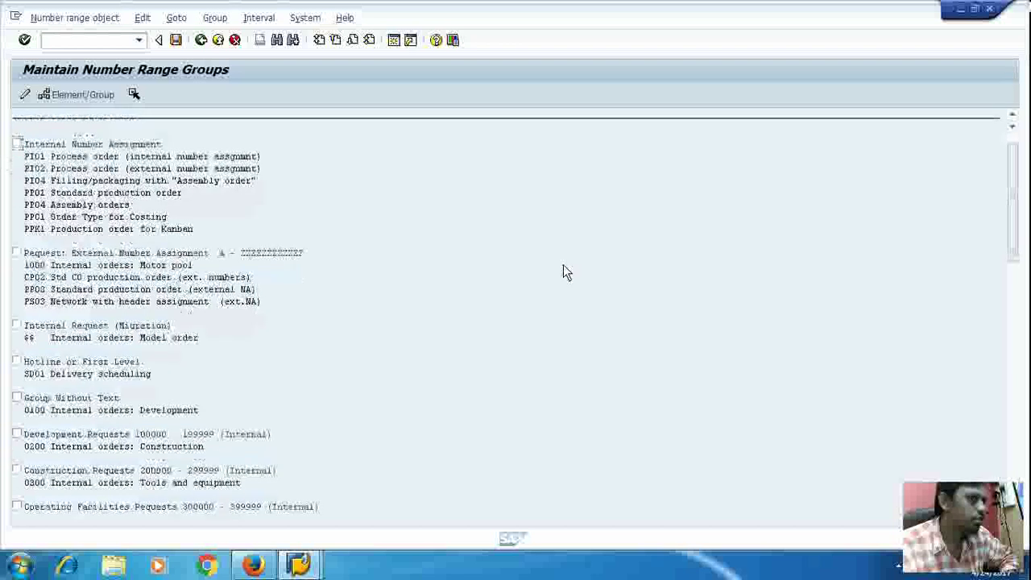
{"action": "scroll", "coordinate": [563, 272], "scroll_direction": "down", "scroll_amount": 1}
{"action": "scroll", "coordinate": [566, 272], "scroll_direction": "down", "scroll_amount": 4}
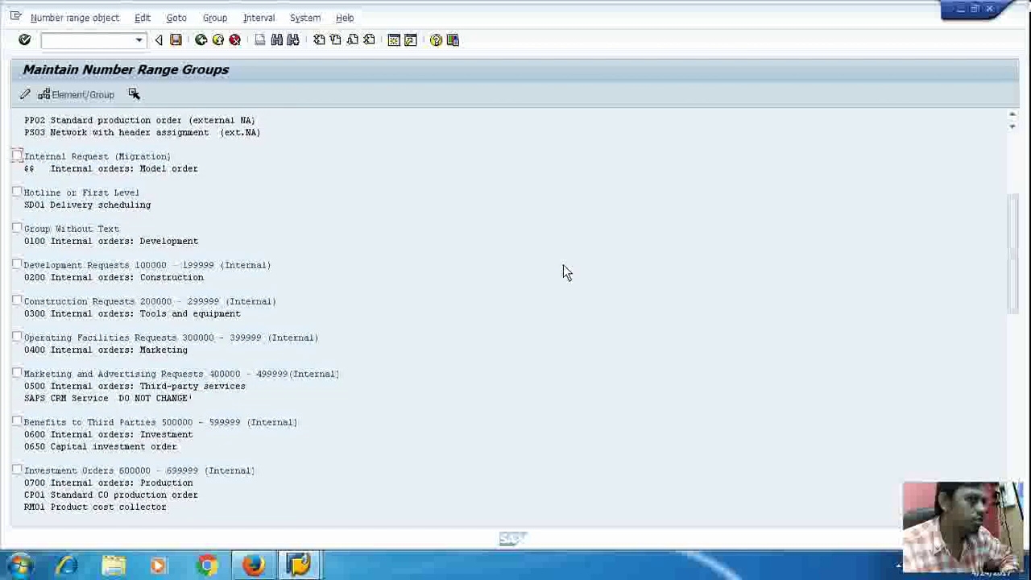
{"action": "scroll", "coordinate": [564, 267], "scroll_direction": "down", "scroll_amount": 3}
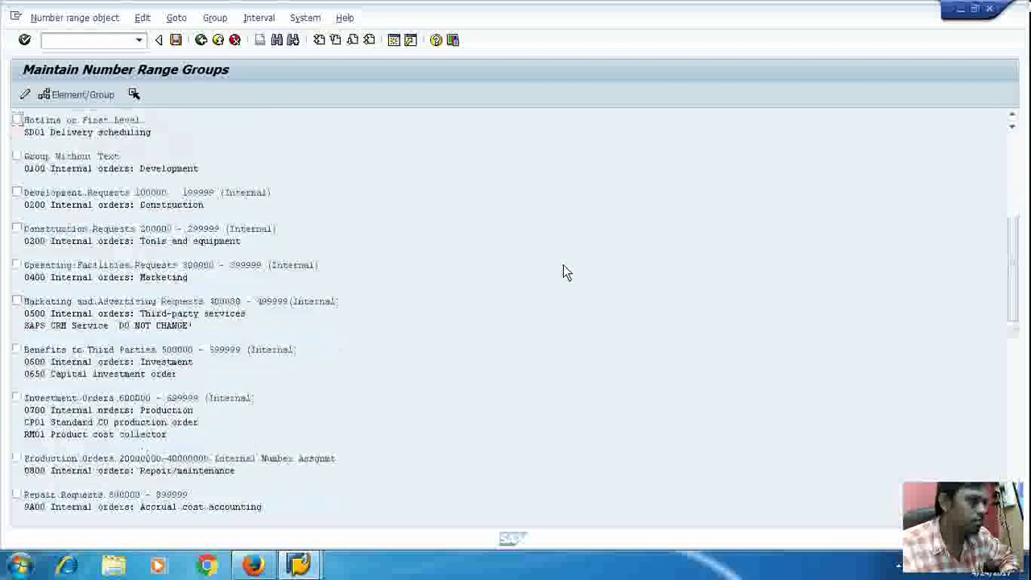
{"action": "scroll", "coordinate": [563, 272], "scroll_direction": "down", "scroll_amount": 5}
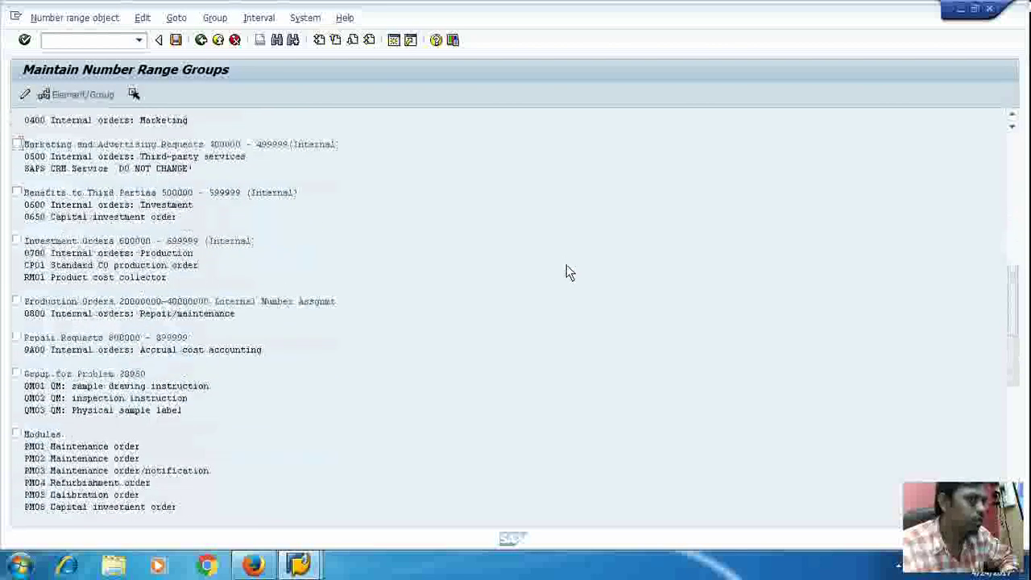
{"action": "scroll", "coordinate": [567, 268], "scroll_direction": "down", "scroll_amount": 3}
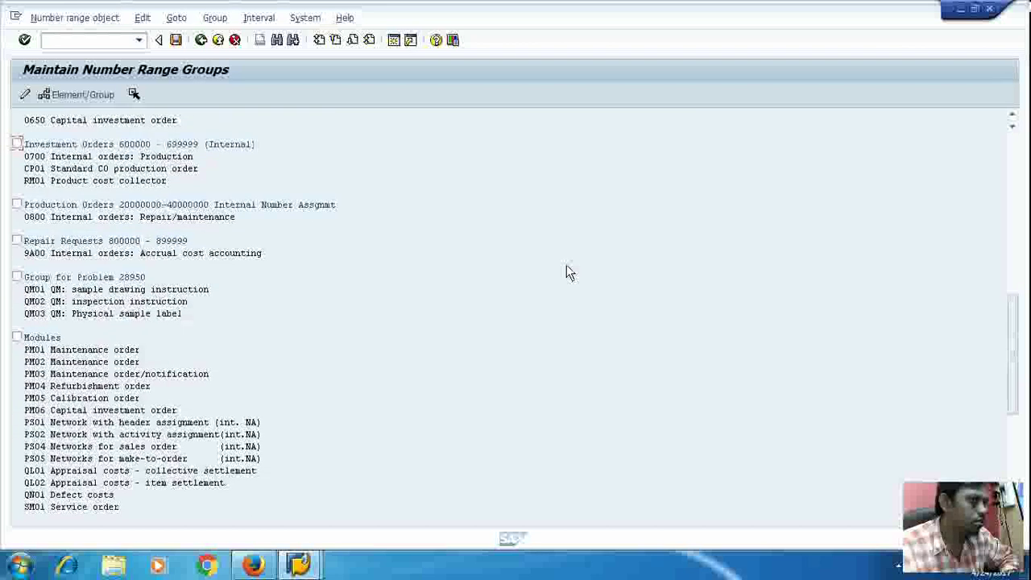
{"action": "scroll", "coordinate": [567, 268], "scroll_direction": "up", "scroll_amount": 8}
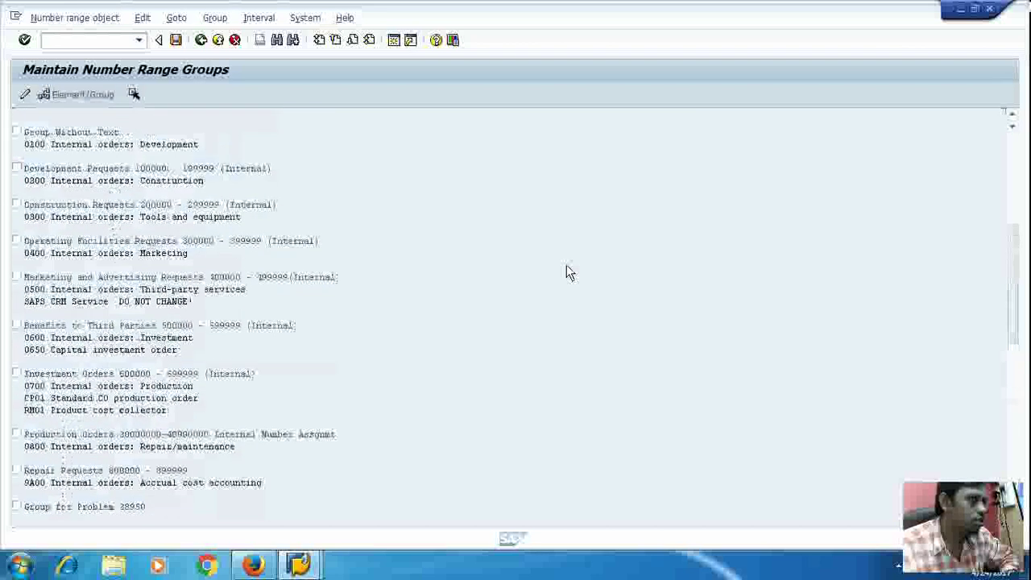
{"action": "scroll", "coordinate": [566, 267], "scroll_direction": "up", "scroll_amount": 6}
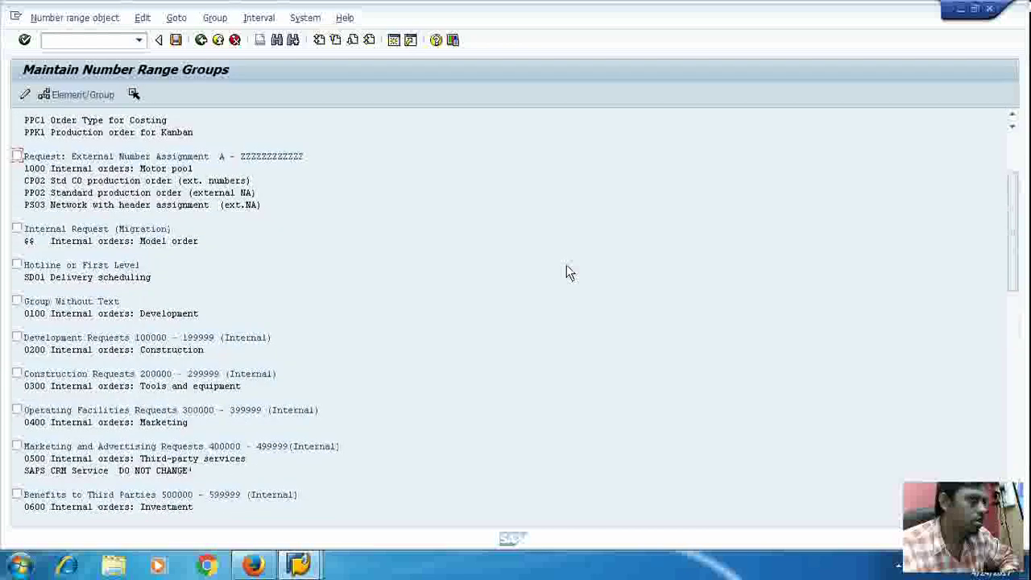
{"action": "scroll", "coordinate": [566, 264], "scroll_direction": "up", "scroll_amount": 3}
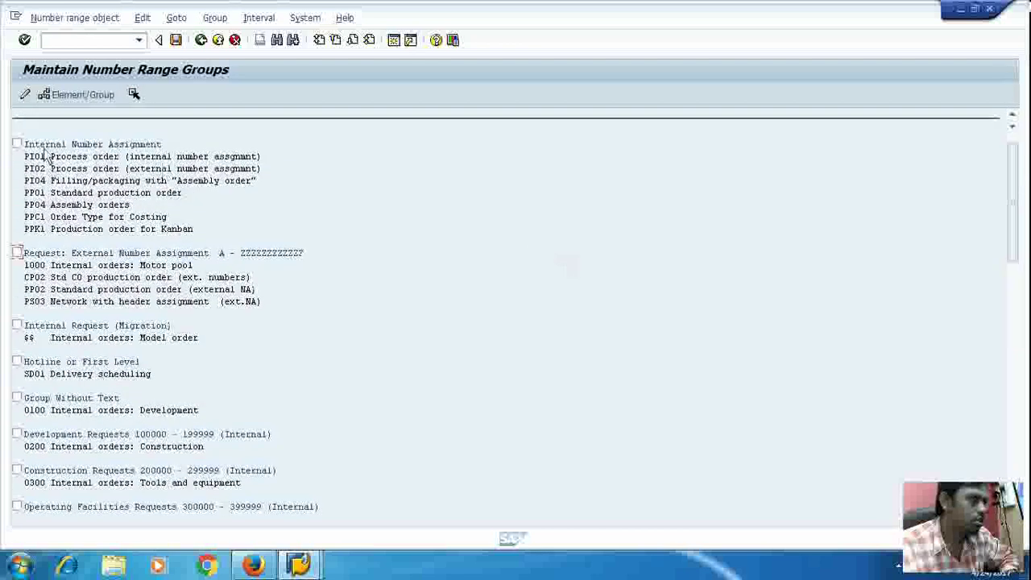
{"action": "left_click", "coordinate": [25, 96]}
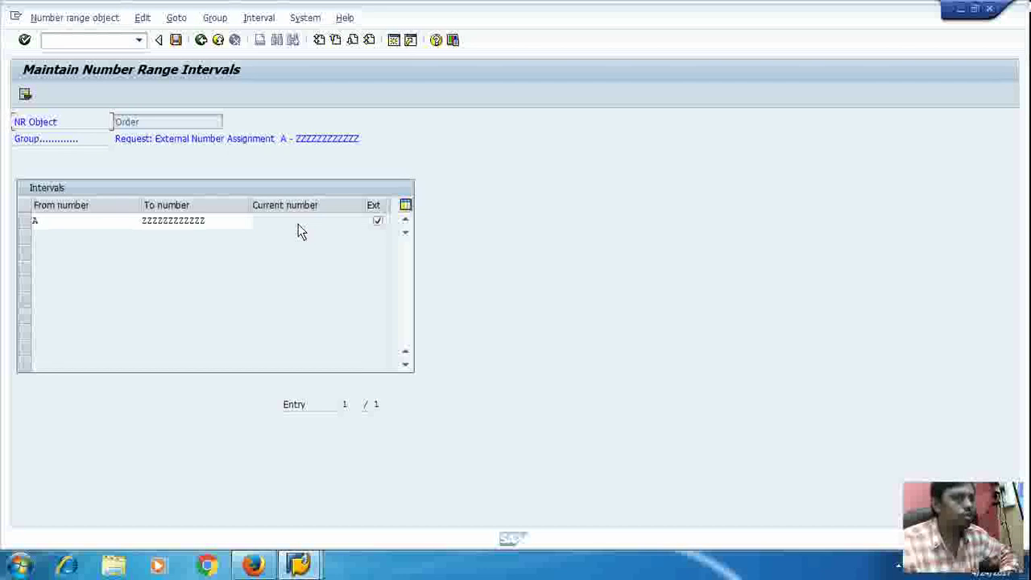
Step: Leave the external interval A to ZZZZZZZZZZZZ unchanged and exit back to the PP10 order type details
{"action": "left_click", "coordinate": [25, 95]}
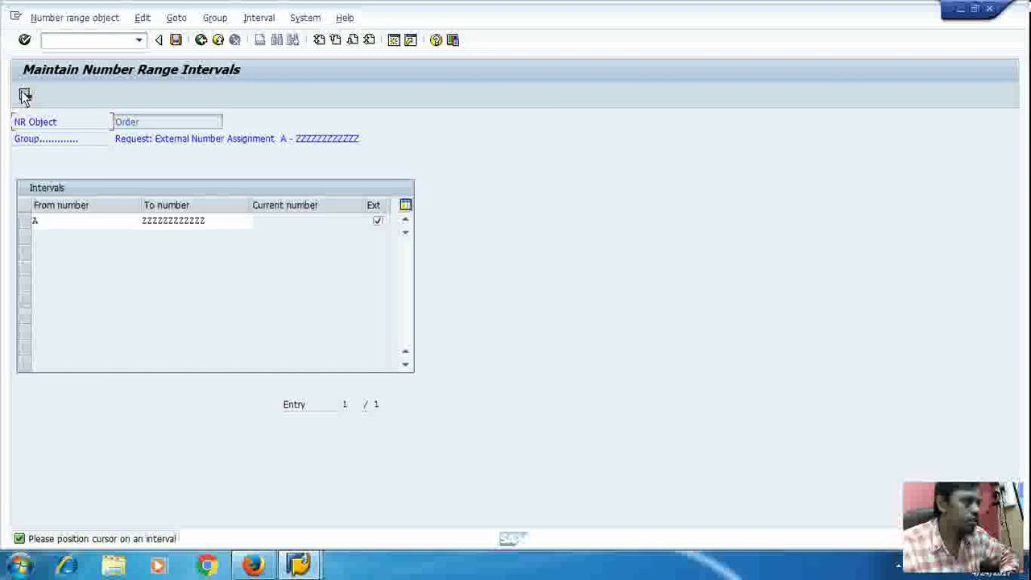
{"action": "left_click", "coordinate": [58, 220]}
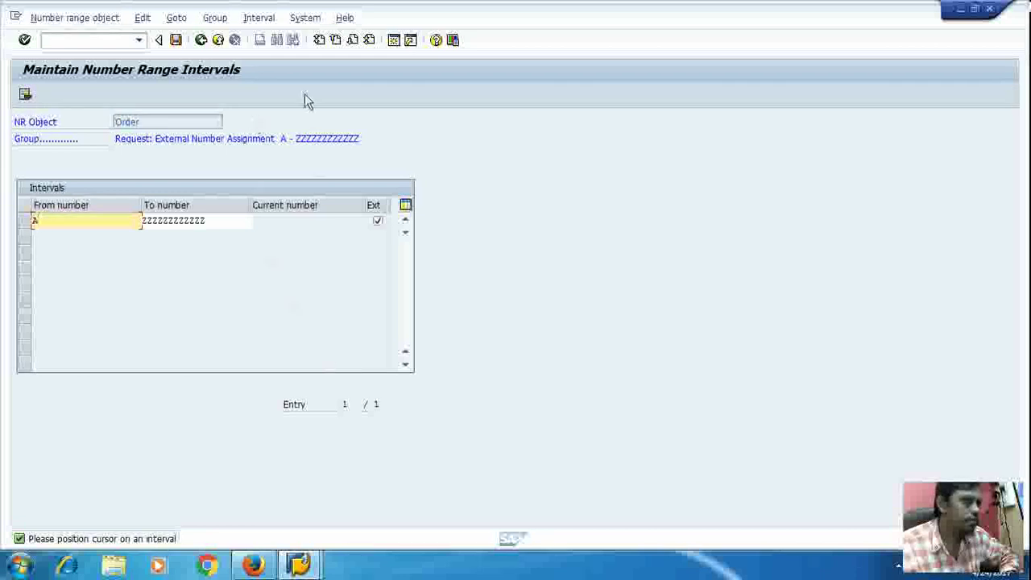
{"action": "left_click", "coordinate": [220, 46]}
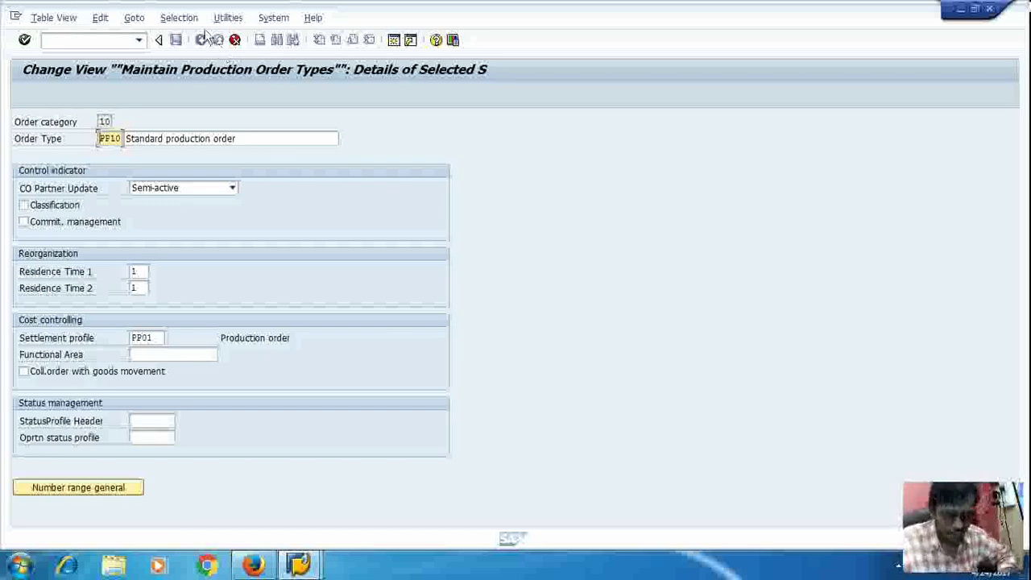
Step: Cancel the PP10 copy without saving, confirm with Yes, and exit to the IMG tree
{"action": "left_click", "coordinate": [235, 41]}
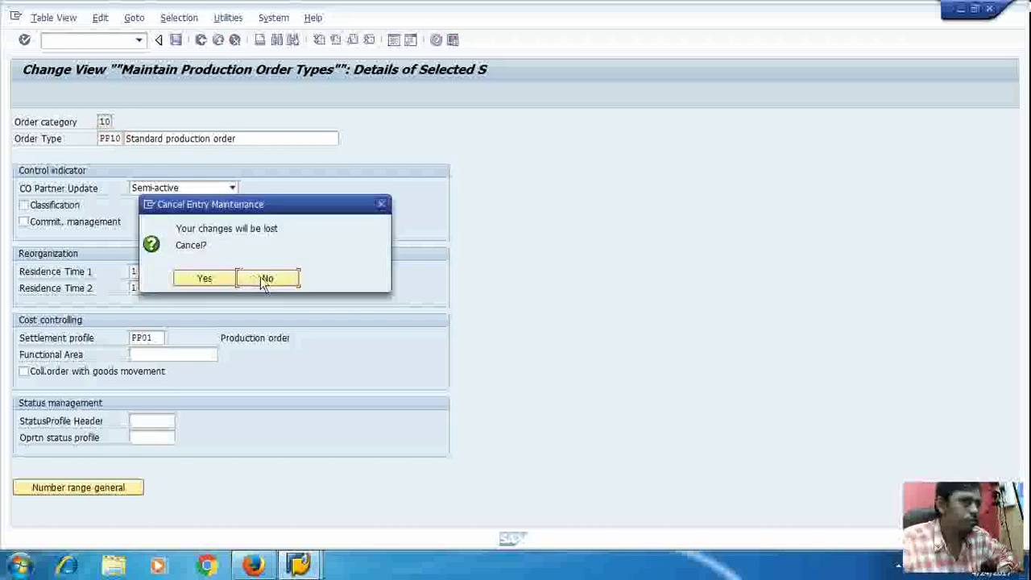
{"action": "left_click", "coordinate": [204, 279]}
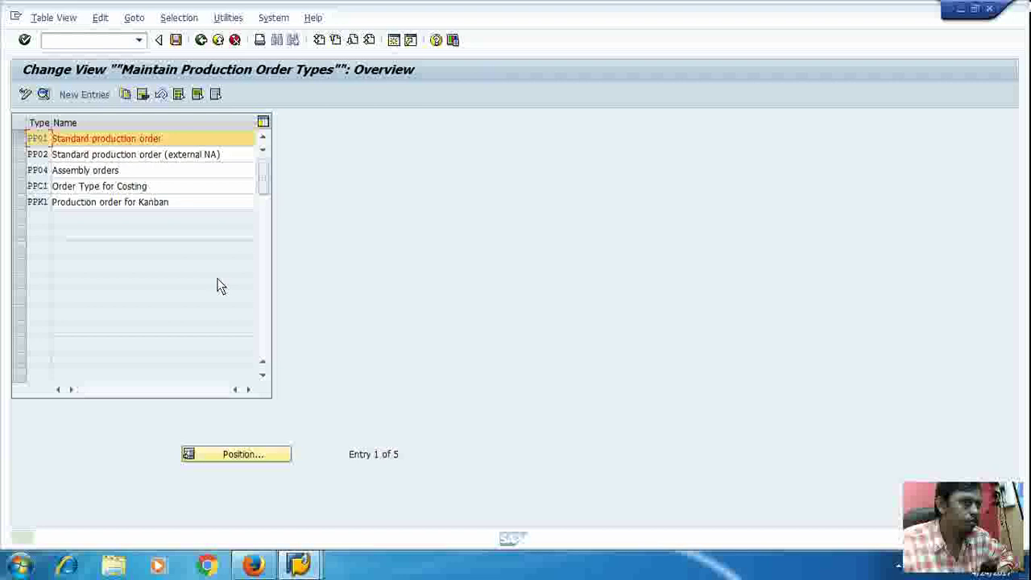
{"action": "left_click", "coordinate": [221, 41]}
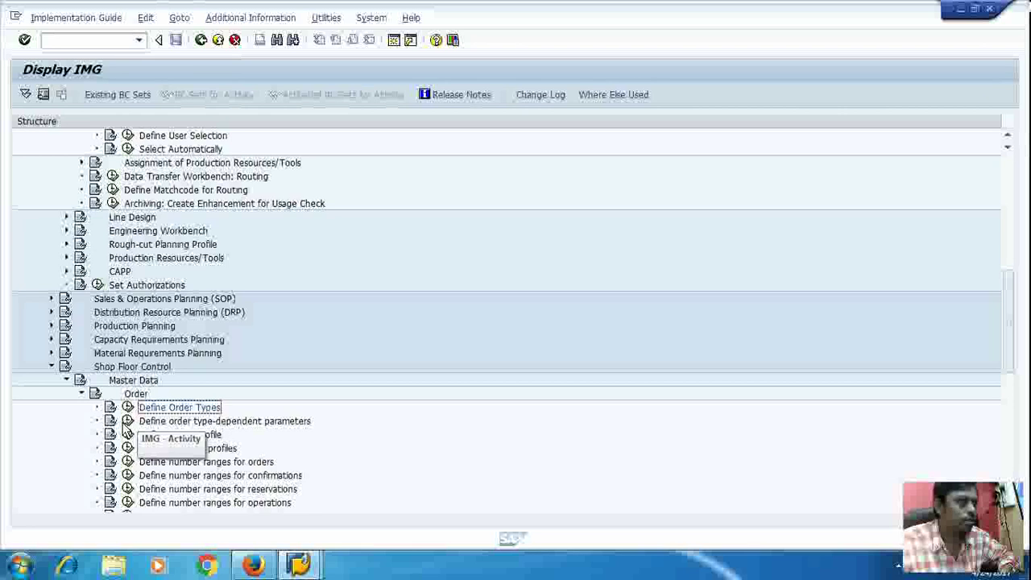
{"action": "left_click", "coordinate": [126, 424]}
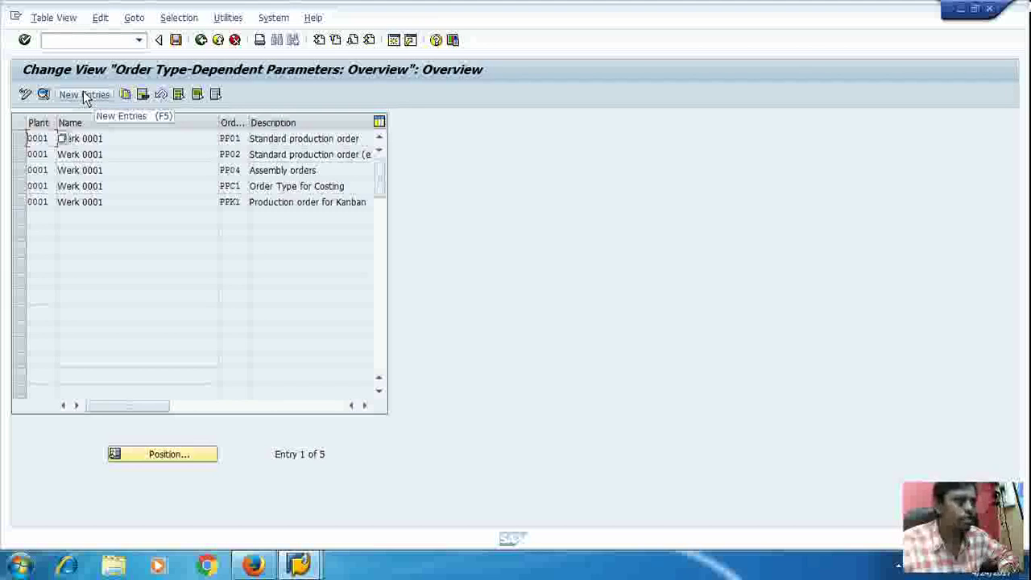
{"action": "left_click", "coordinate": [202, 42]}
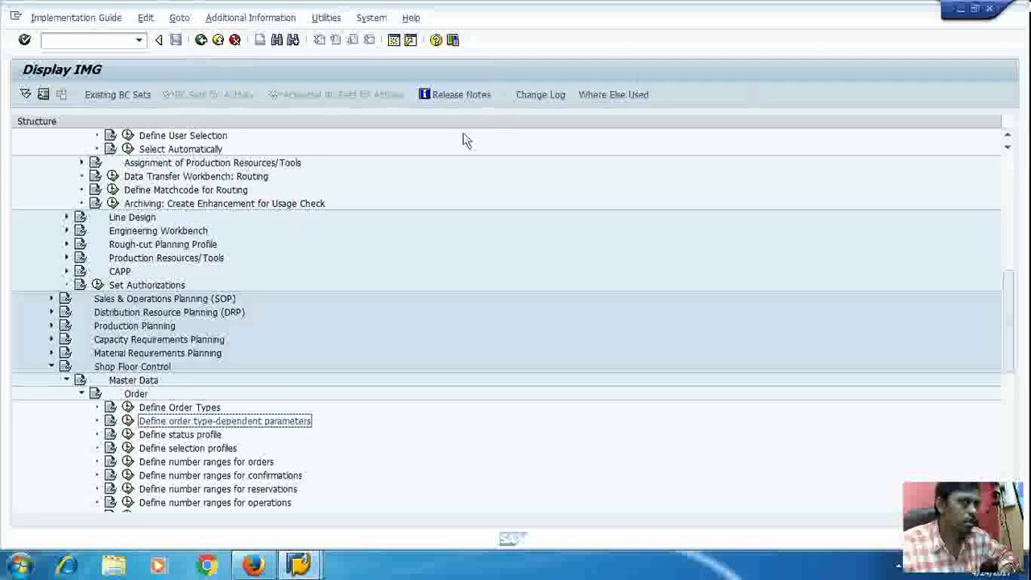
Step: Return to SAP Easy Access and view the order type parameters table with transaction OPL8
{"action": "scroll", "coordinate": [377, 268], "scroll_direction": "up", "scroll_amount": 2}
{"action": "scroll", "coordinate": [377, 268], "scroll_direction": "up", "scroll_amount": 10}
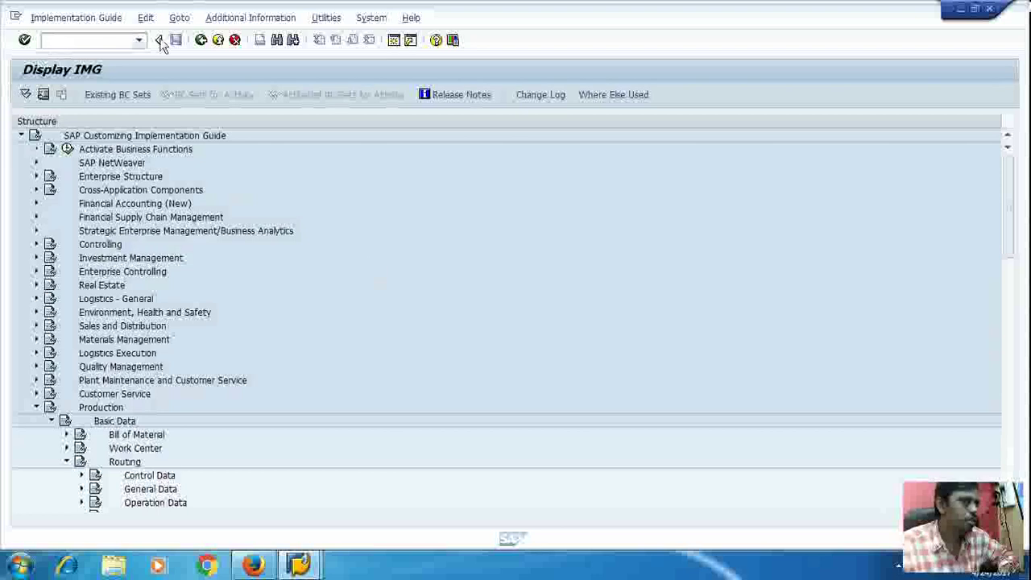
{"action": "left_click", "coordinate": [219, 40]}
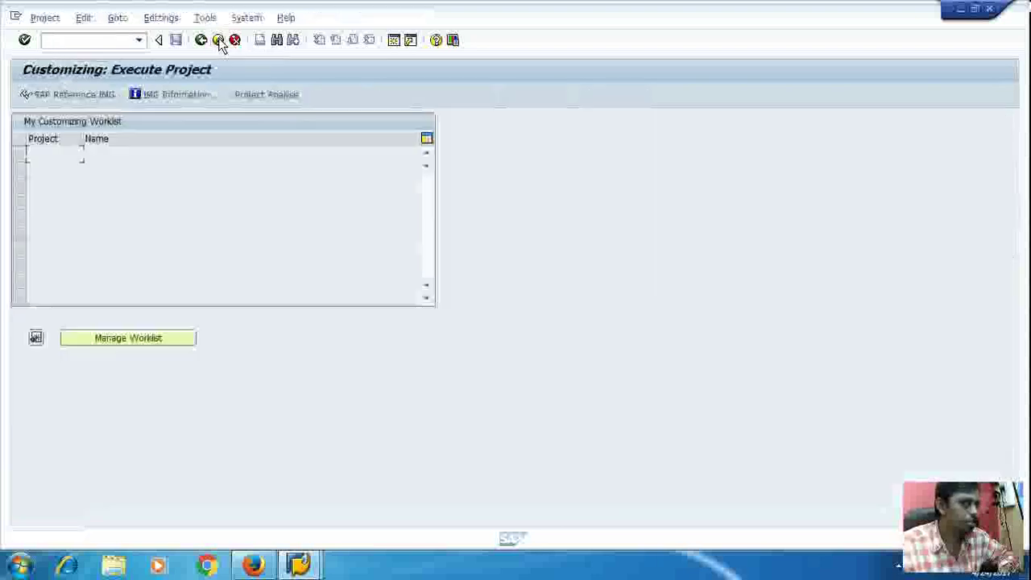
{"action": "left_click", "coordinate": [219, 40]}
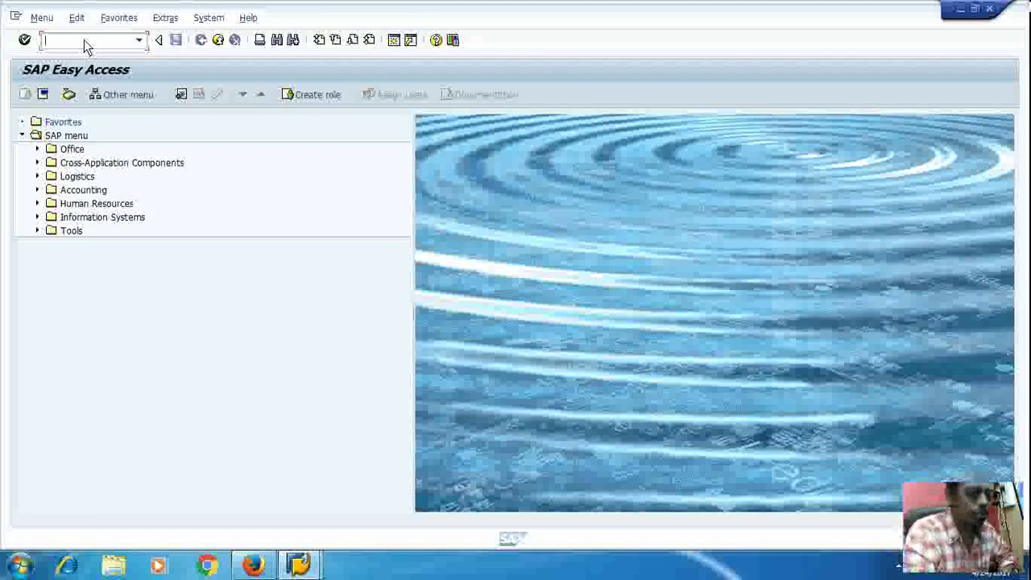
{"action": "type", "text": "p"}
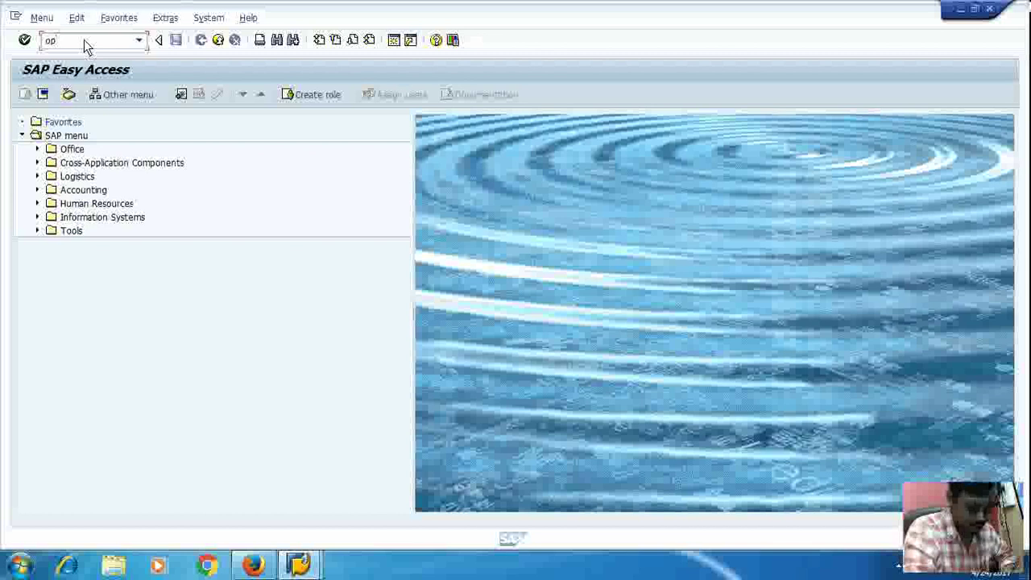
{"action": "type", "text": "l8"}
{"action": "key", "text": "Return"}
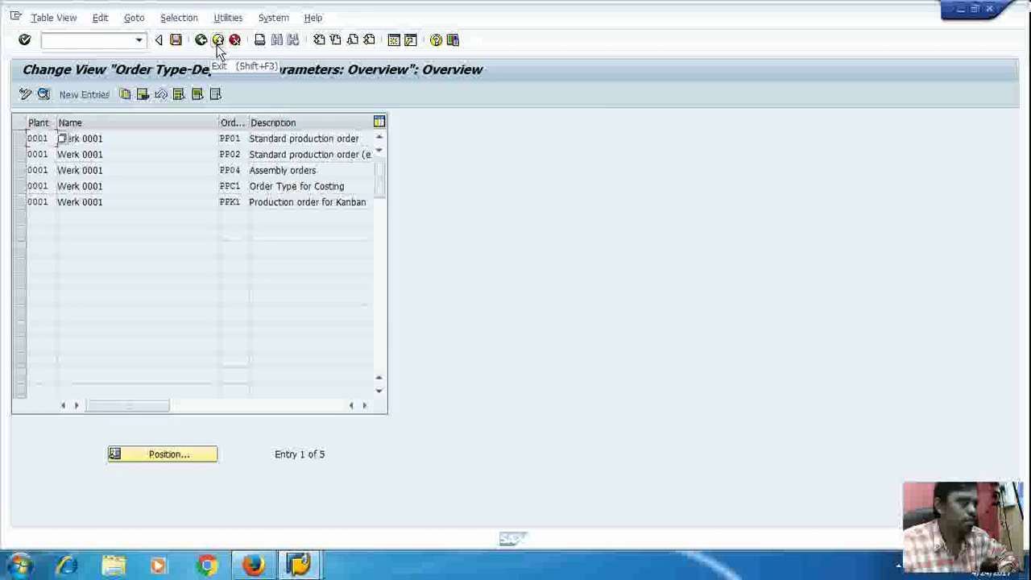
{"action": "left_click", "coordinate": [219, 46]}
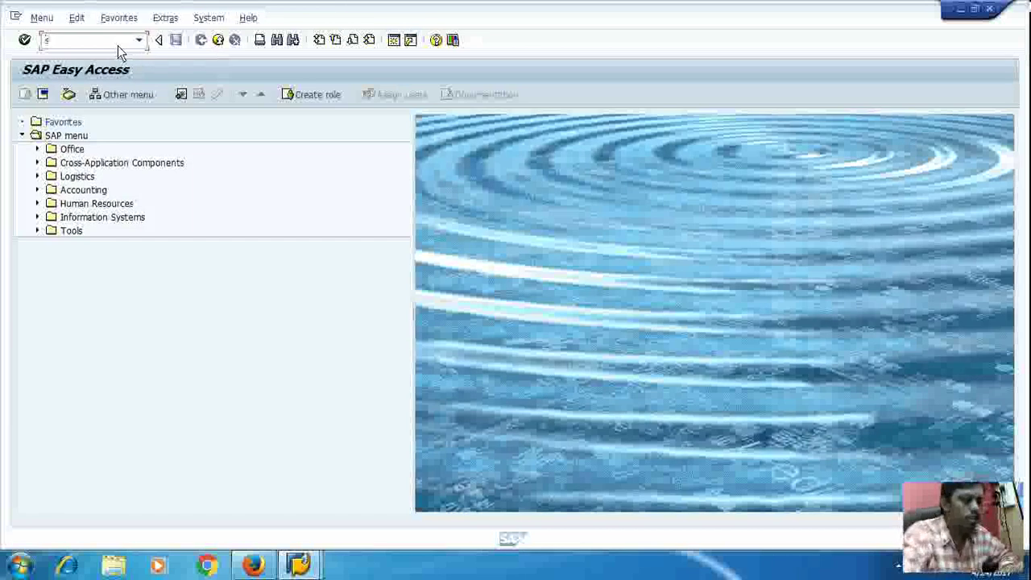
Step: Restart SPRO and open the SAP Reference IMG
{"action": "type", "text": "pro"}
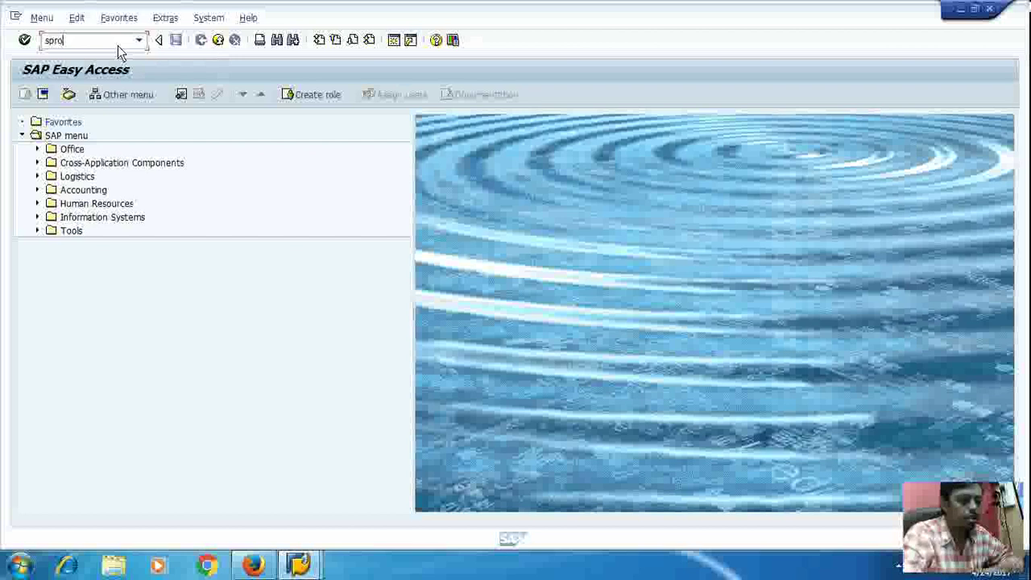
{"action": "key", "text": "Return"}
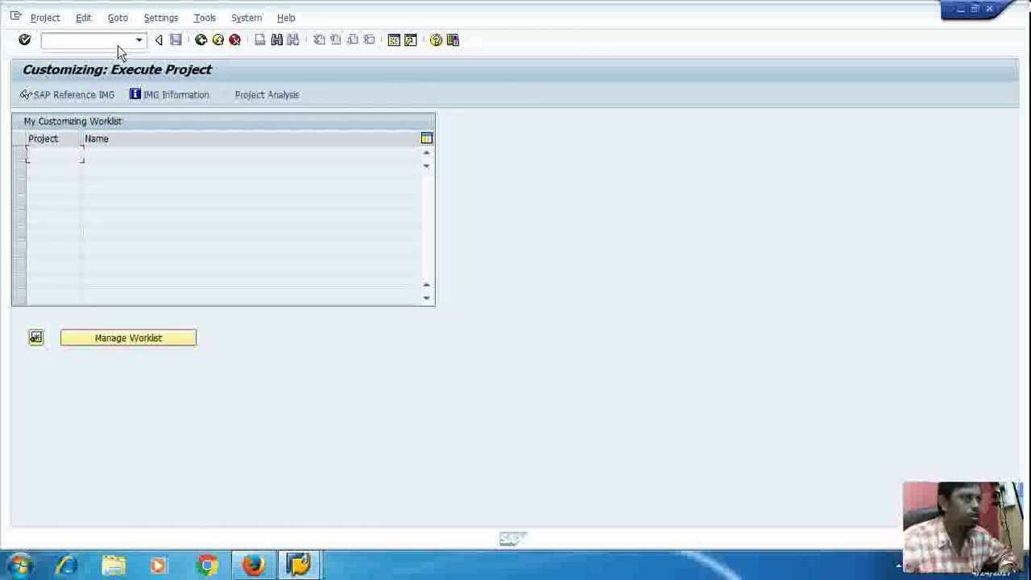
{"action": "left_click", "coordinate": [70, 96]}
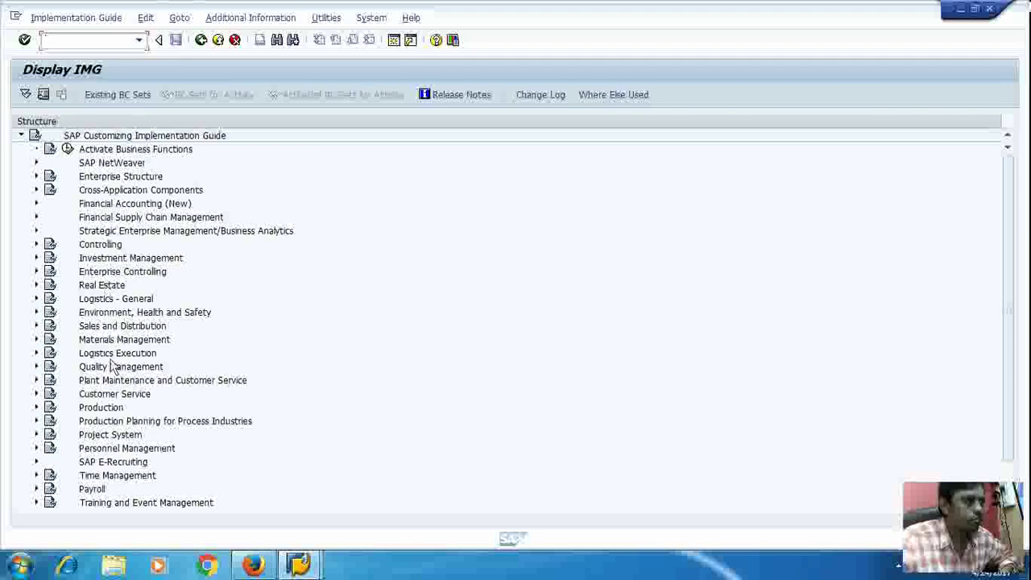
Step: Run Define order type-dependent parameters under Production > Shop Floor Control > Master Data > Order and start New Entries
{"action": "left_click", "coordinate": [36, 408]}
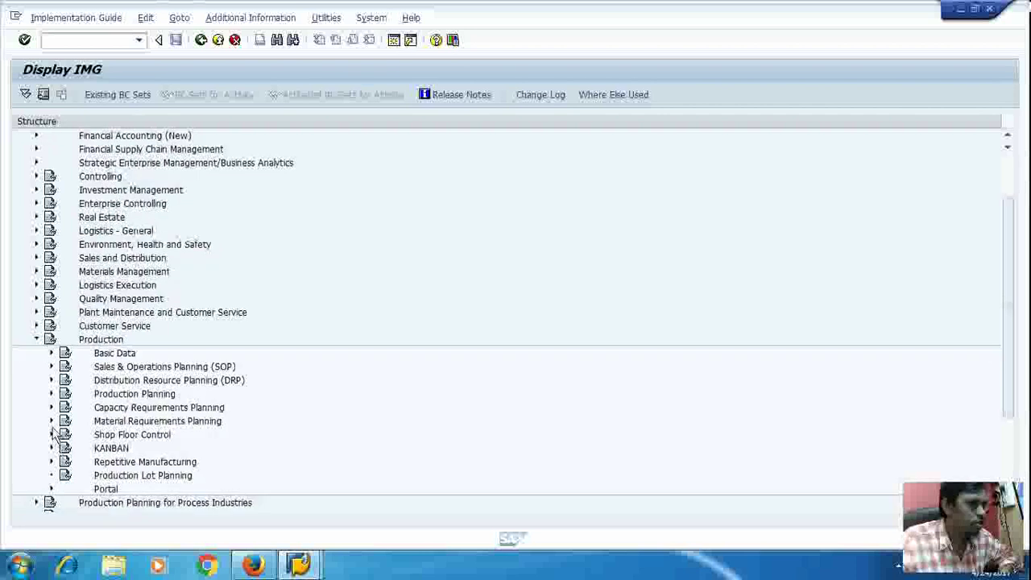
{"action": "left_click", "coordinate": [50, 434]}
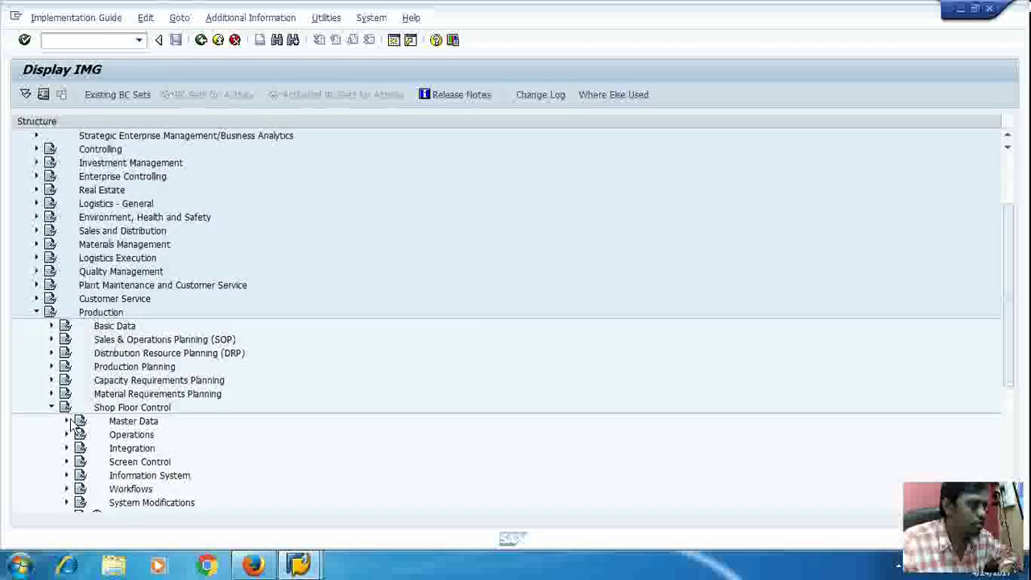
{"action": "left_click", "coordinate": [67, 420]}
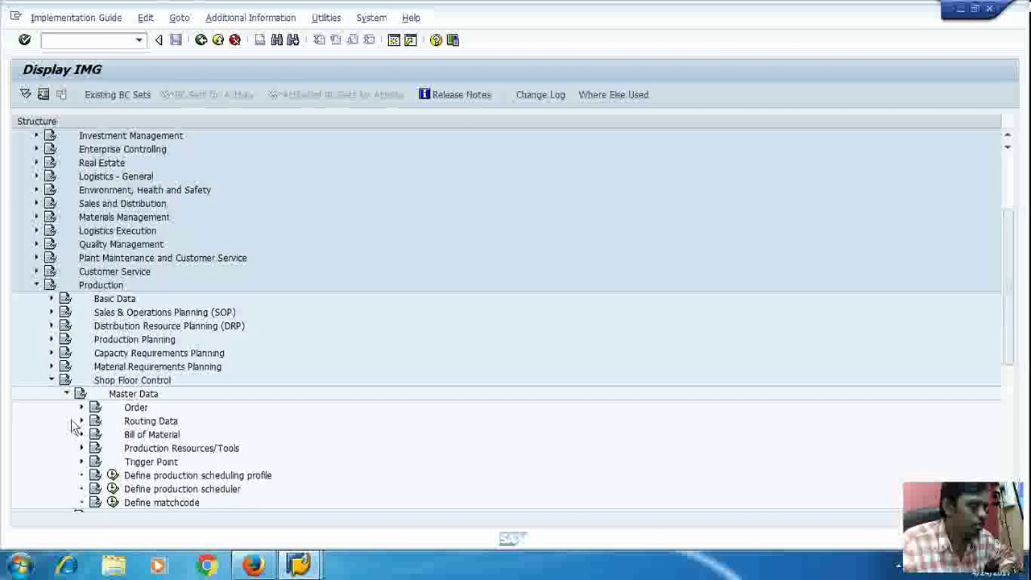
{"action": "scroll", "coordinate": [282, 312], "scroll_direction": "down", "scroll_amount": 2}
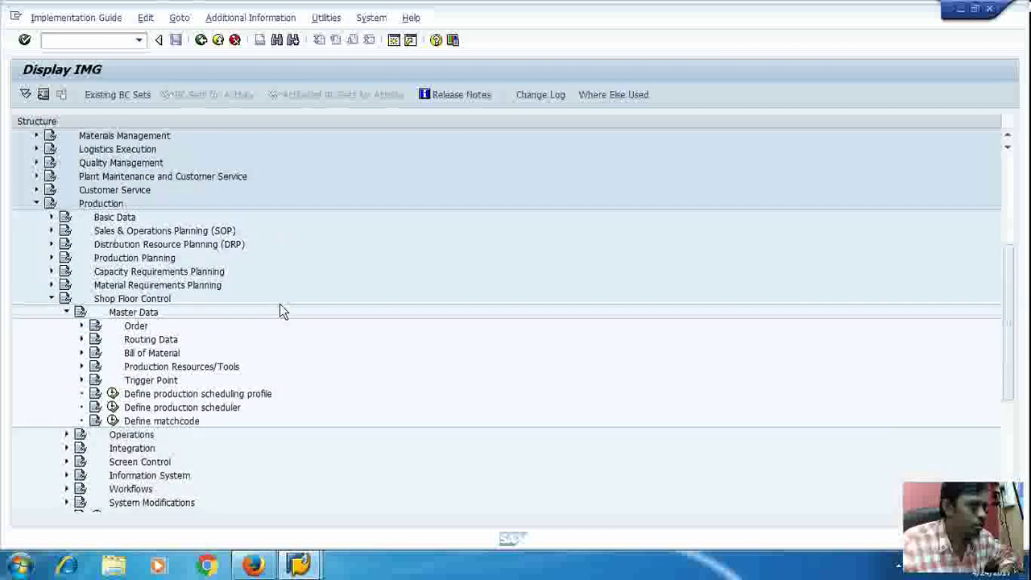
{"action": "scroll", "coordinate": [282, 311], "scroll_direction": "down", "scroll_amount": 2}
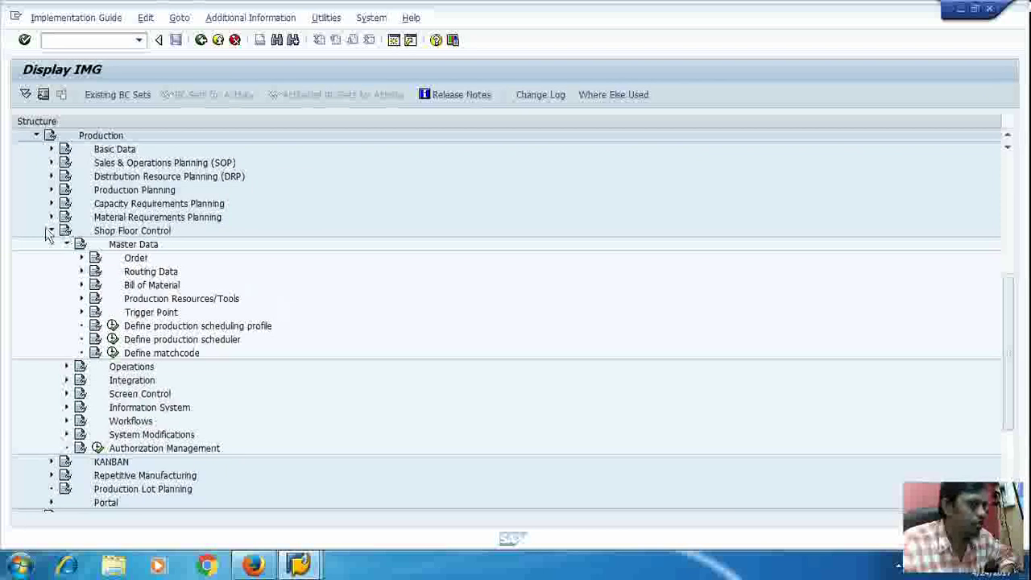
{"action": "left_click", "coordinate": [81, 259]}
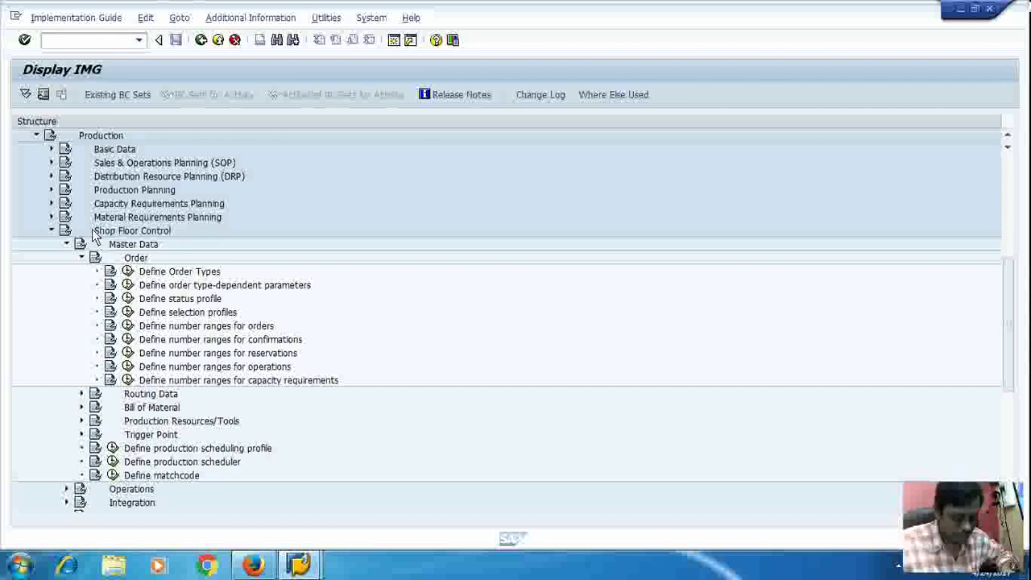
{"action": "left_click", "coordinate": [128, 285]}
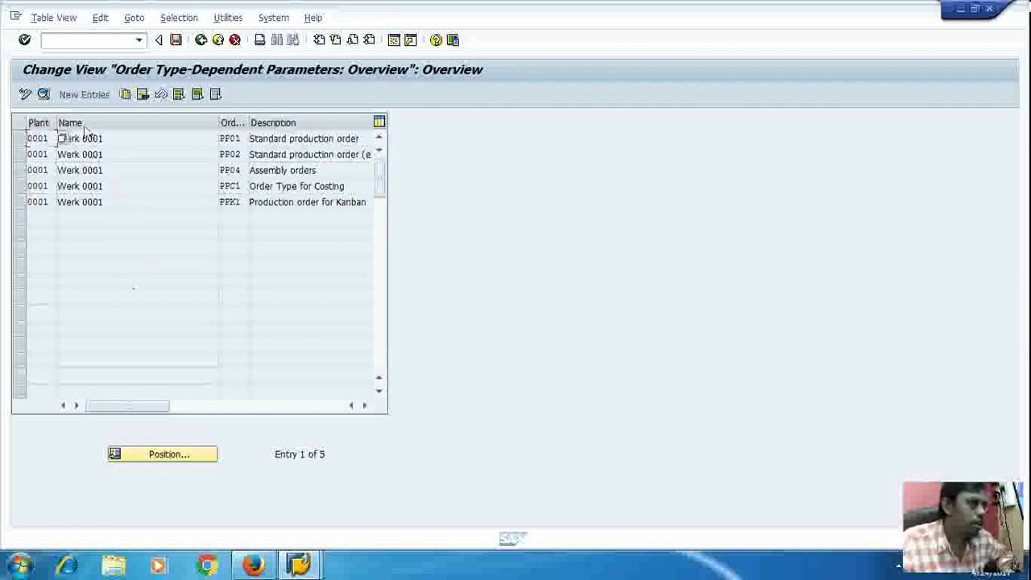
{"action": "left_click", "coordinate": [85, 96]}
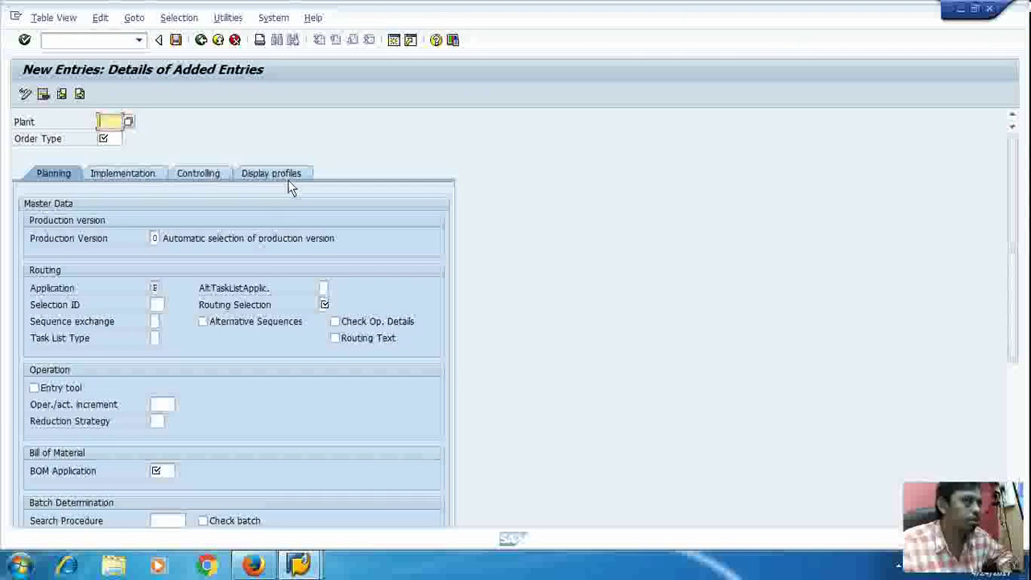
Step: Set the plant to 3000 and look over the available order types without choosing one
{"action": "left_click", "coordinate": [127, 120]}
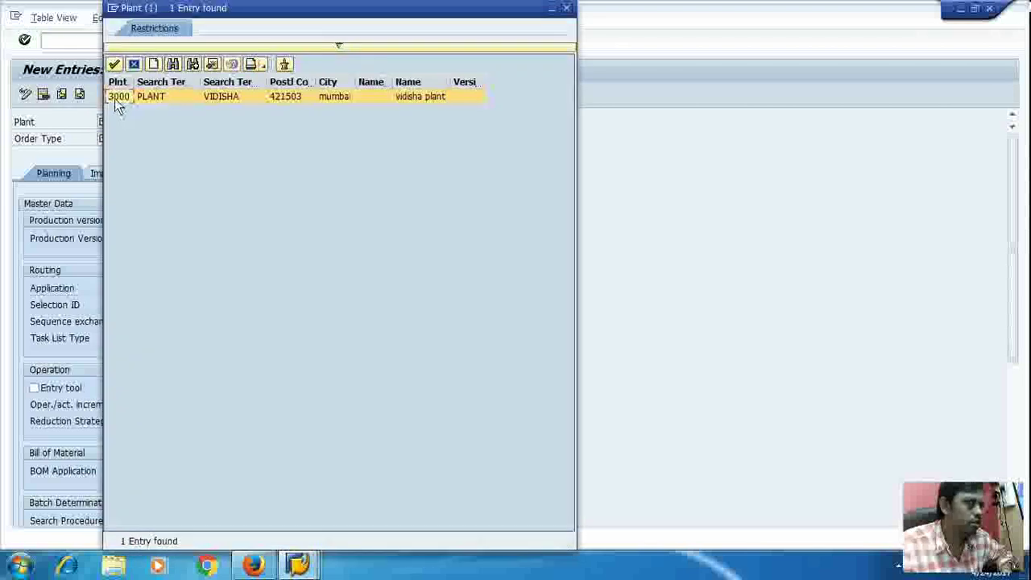
{"action": "double_click", "coordinate": [114, 98]}
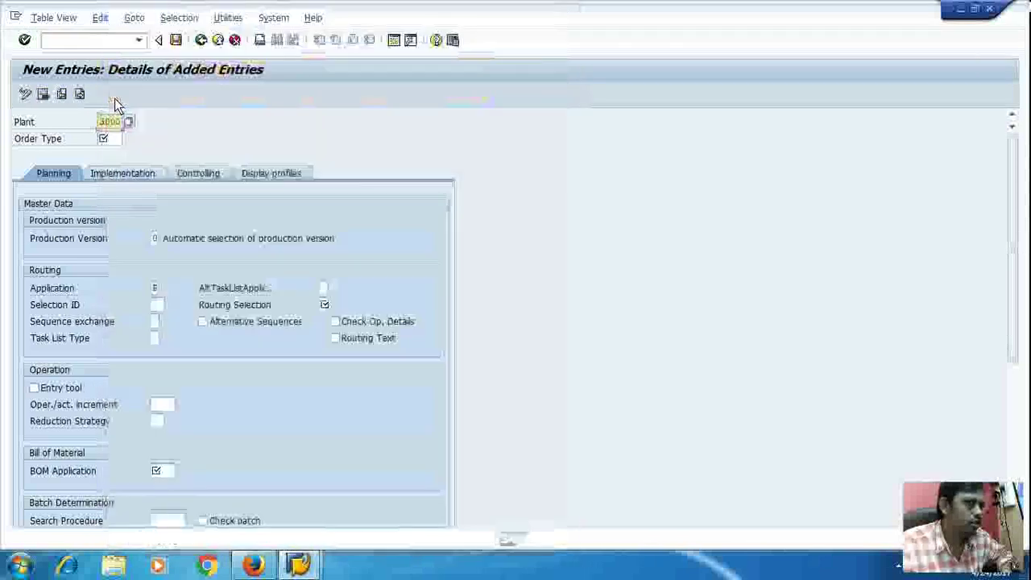
{"action": "left_click", "coordinate": [110, 142]}
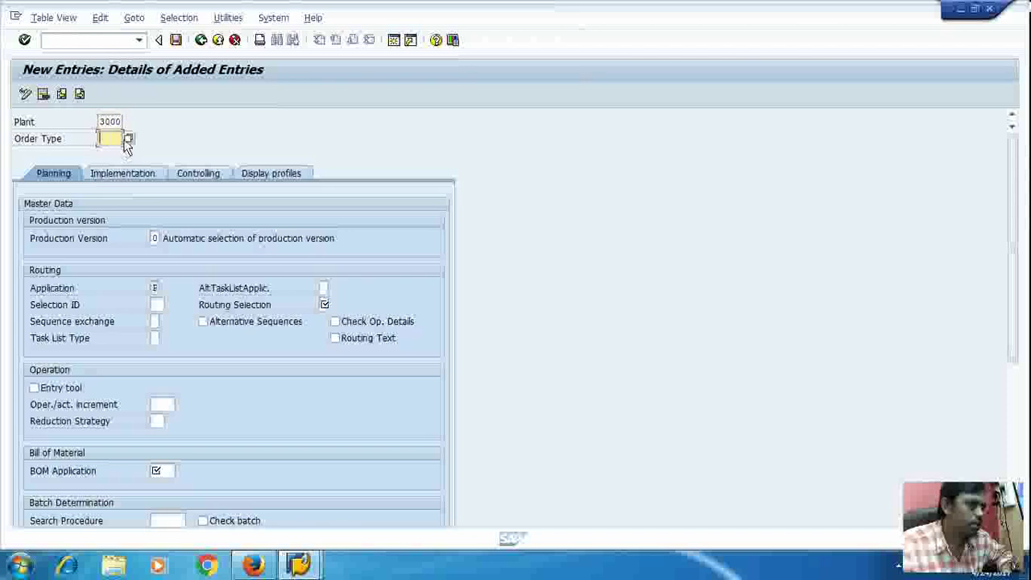
{"action": "left_click", "coordinate": [127, 140]}
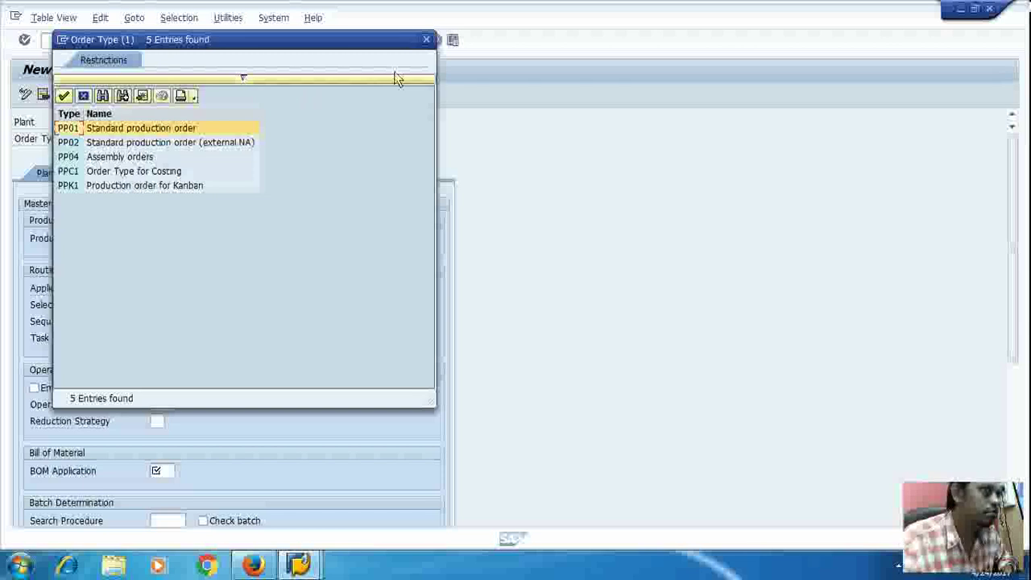
{"action": "left_click", "coordinate": [426, 39]}
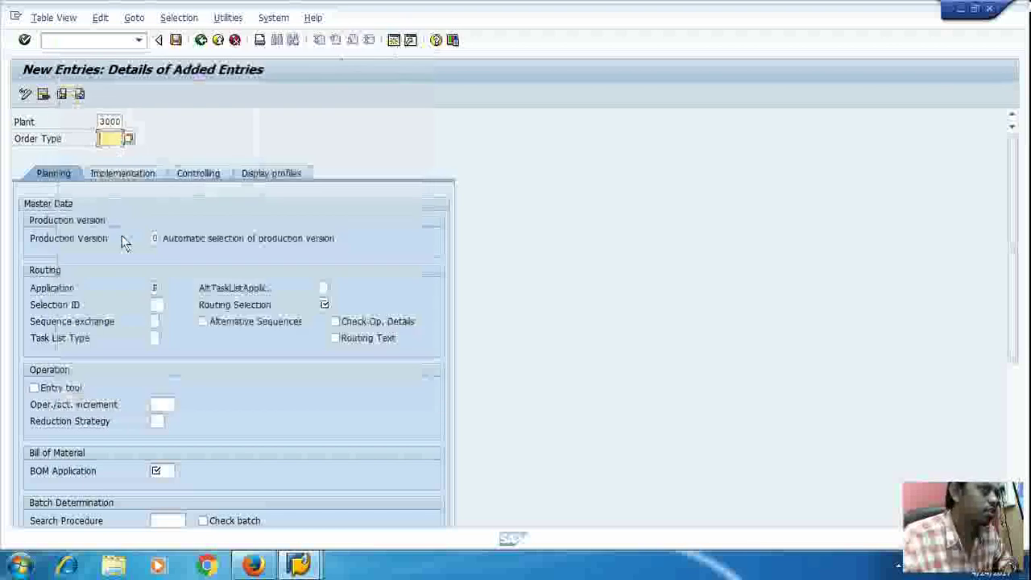
Step: Review the Planning fields: Selection ID, AltTaskListApplic., Sequence exchange and Task List Type
{"action": "left_click", "coordinate": [59, 177]}
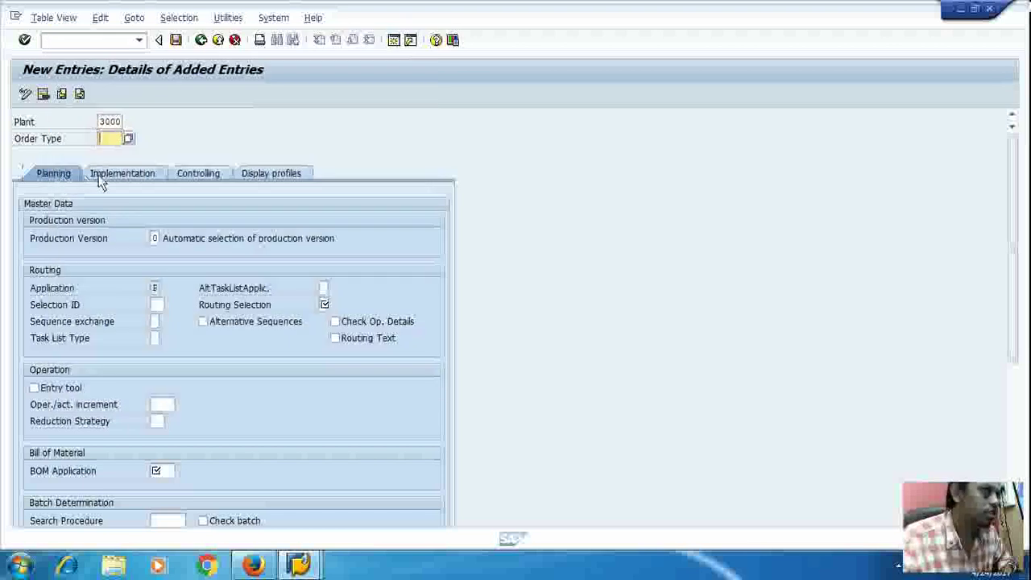
{"action": "scroll", "coordinate": [173, 290], "scroll_direction": "down", "scroll_amount": 3}
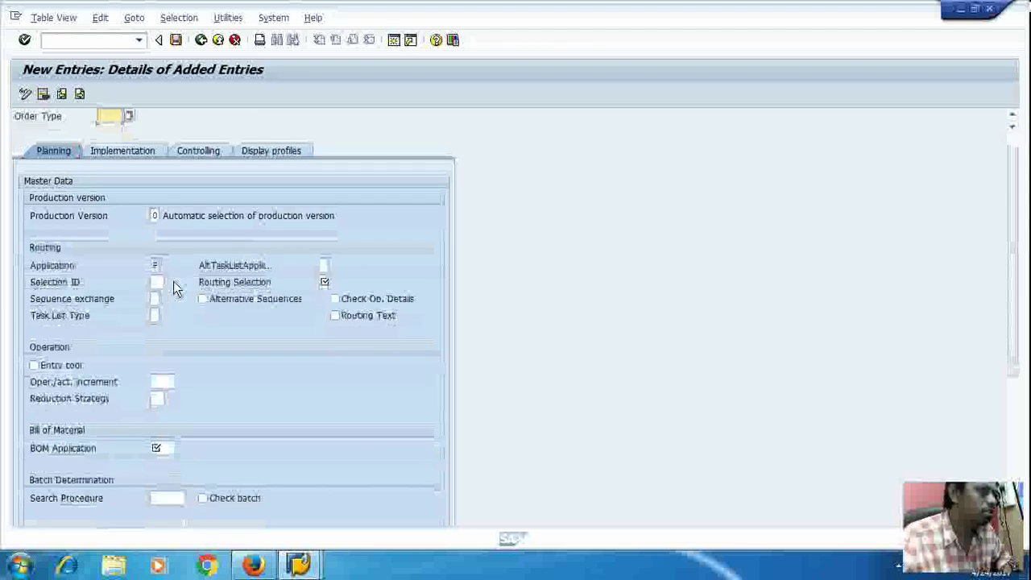
{"action": "scroll", "coordinate": [174, 284], "scroll_direction": "down", "scroll_amount": 3}
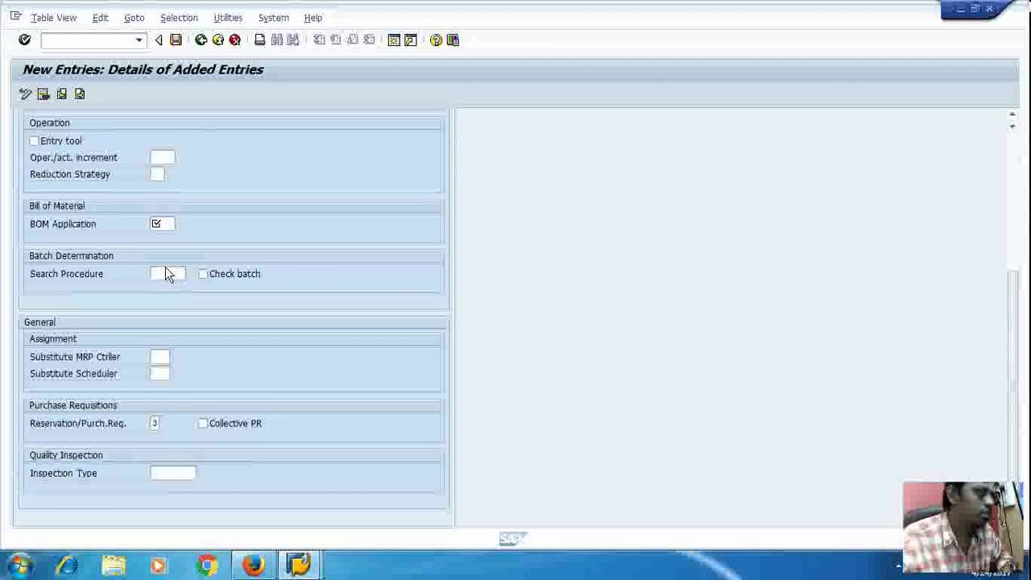
{"action": "scroll", "coordinate": [165, 274], "scroll_direction": "up", "scroll_amount": 3}
{"action": "scroll", "coordinate": [165, 266], "scroll_direction": "up", "scroll_amount": 2}
{"action": "left_click", "coordinate": [153, 261]}
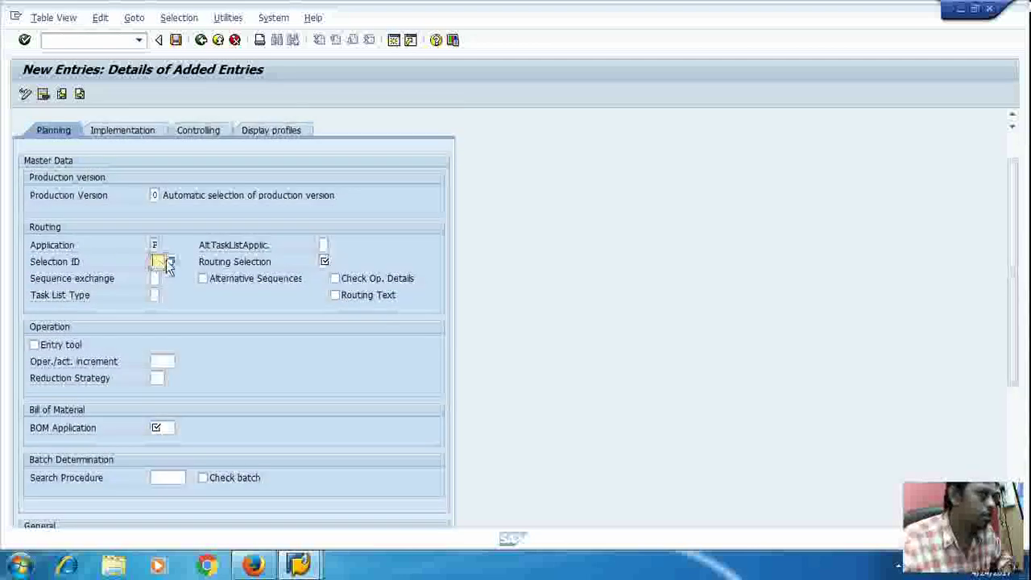
{"action": "left_click", "coordinate": [323, 244]}
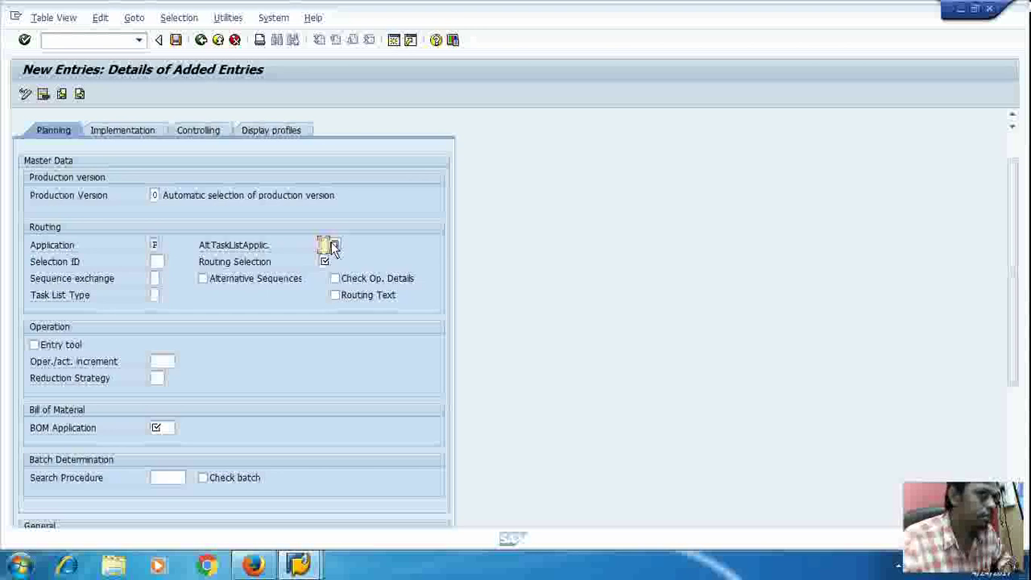
{"action": "left_click", "coordinate": [154, 279]}
{"action": "left_click", "coordinate": [159, 300]}
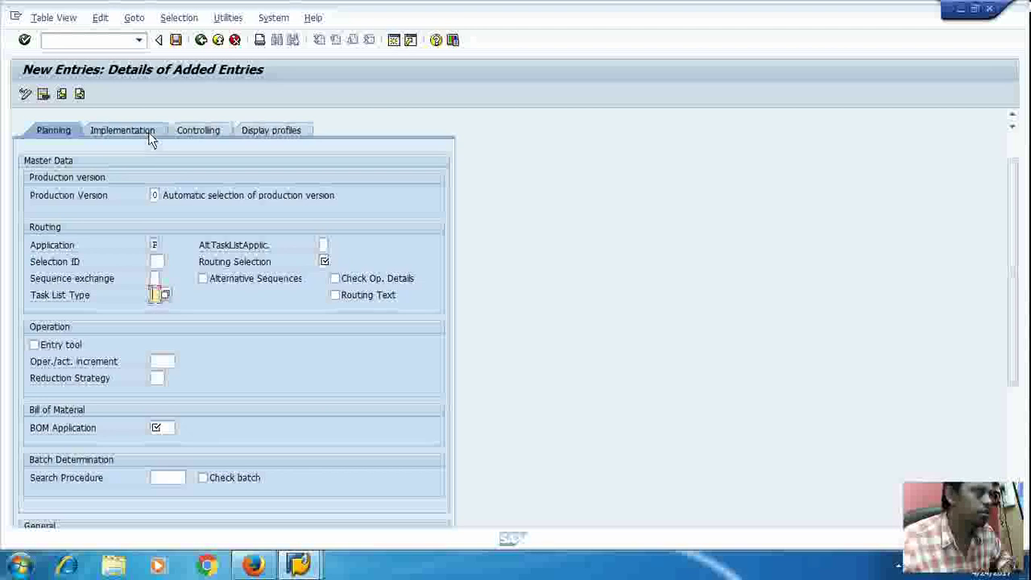
Step: Show the Implementation settings: status documents, goods movement logging and PDC unchecked, profile I01
{"action": "left_click", "coordinate": [148, 132]}
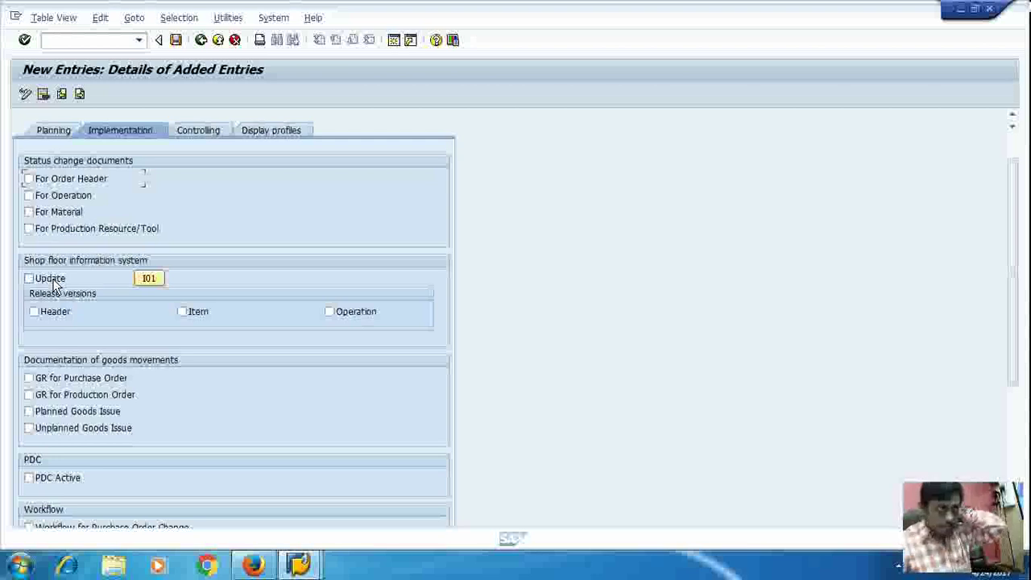
{"action": "scroll", "coordinate": [55, 286], "scroll_direction": "down", "scroll_amount": 3}
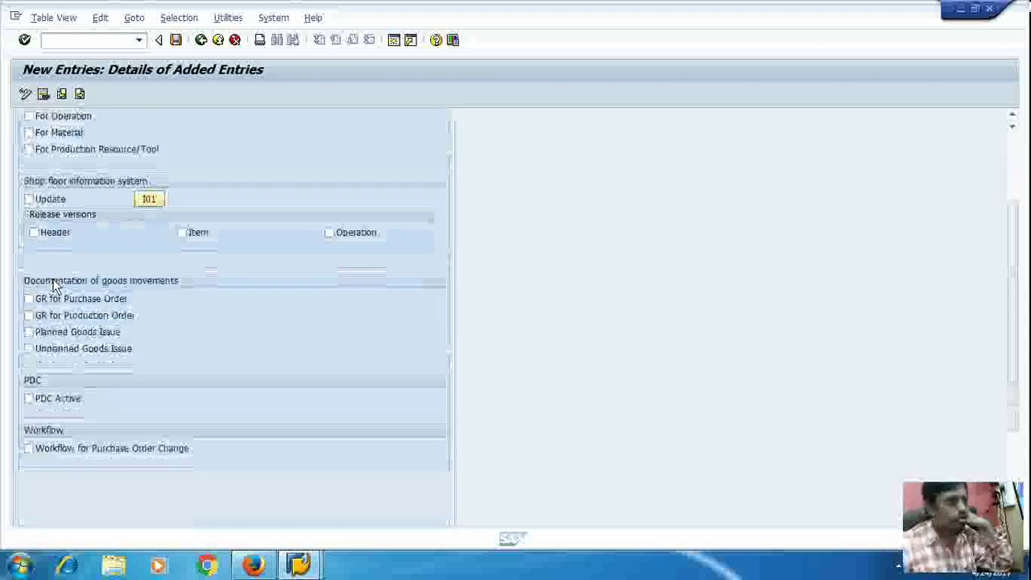
{"action": "scroll", "coordinate": [54, 286], "scroll_direction": "up", "scroll_amount": 4}
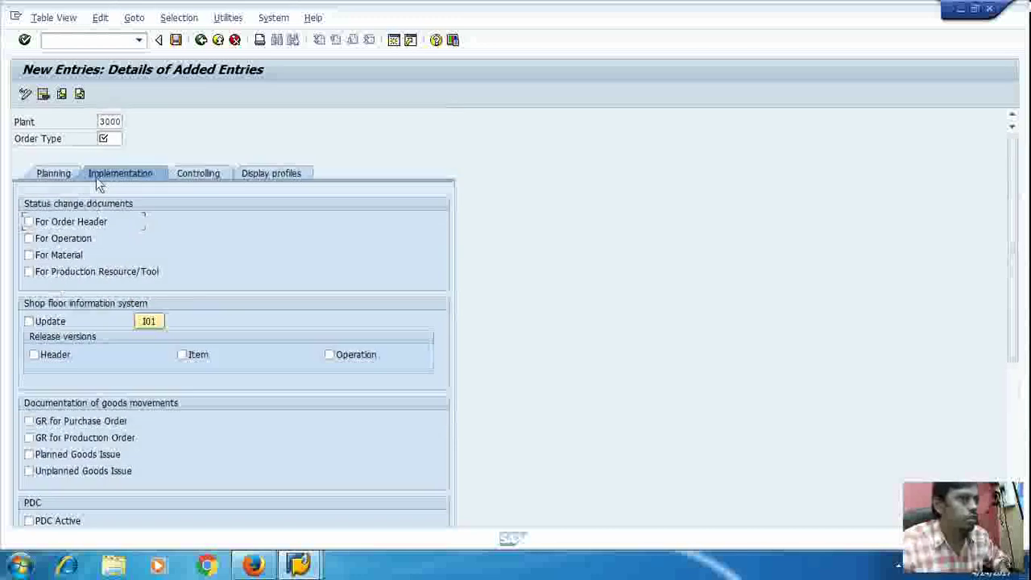
Step: Check the Controlling tab's planned costing variants, then view the Display profiles settings
{"action": "left_click", "coordinate": [203, 169]}
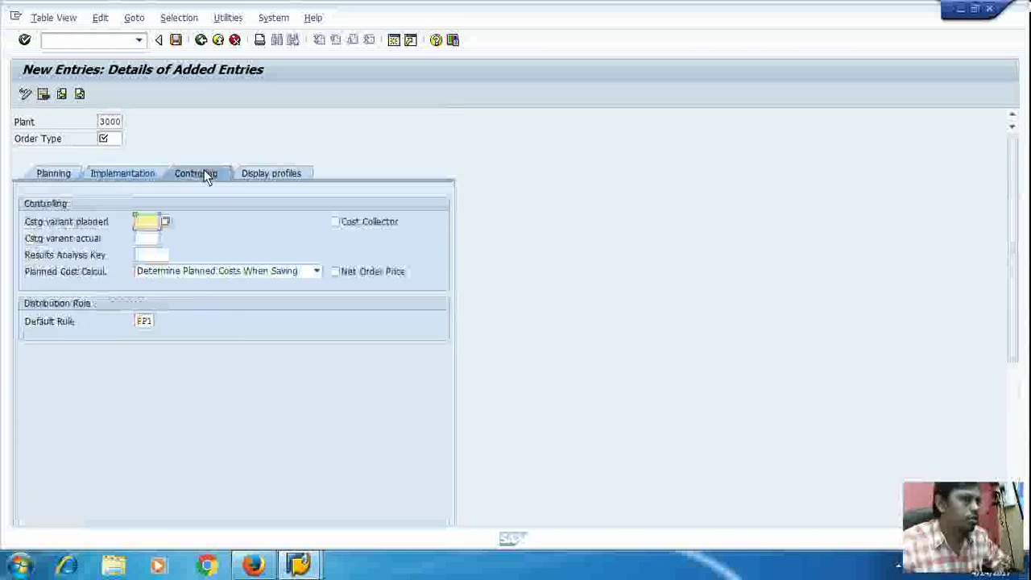
{"action": "left_click", "coordinate": [165, 228]}
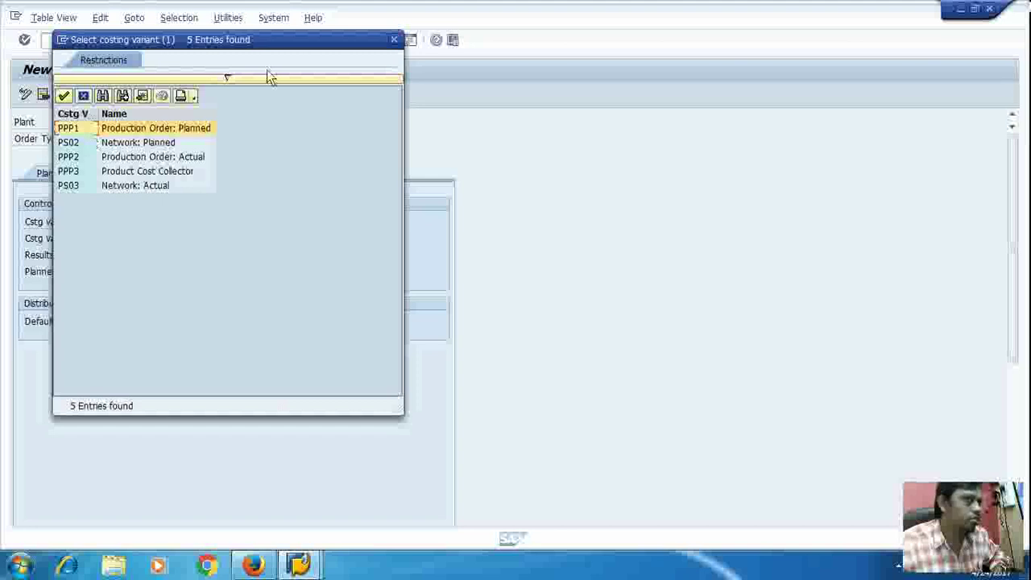
{"action": "left_click", "coordinate": [394, 40]}
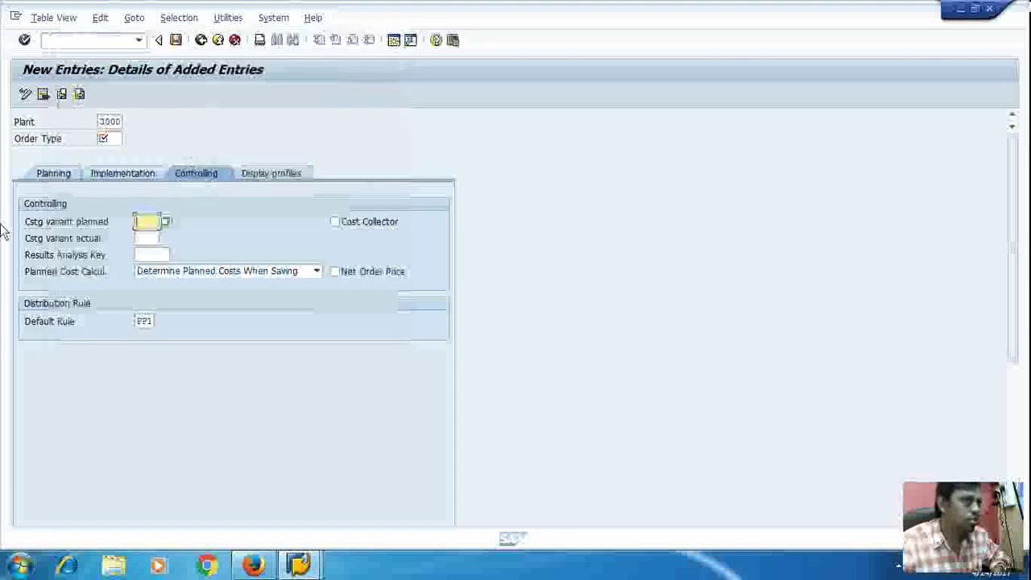
{"action": "left_click", "coordinate": [255, 178]}
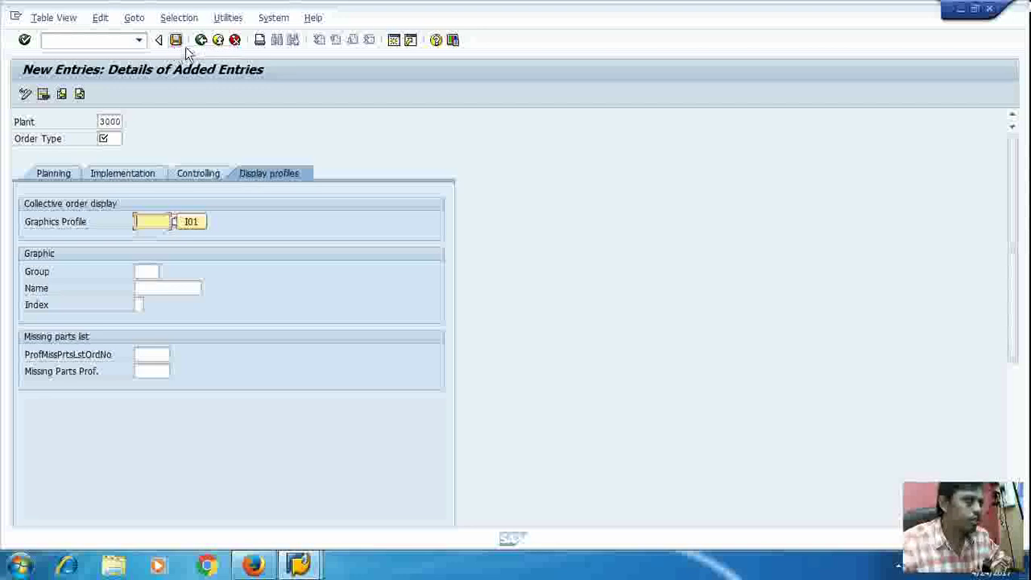
Step: Cancel the unsaved plant 3000 entry and confirm discarding it
{"action": "left_click", "coordinate": [217, 48]}
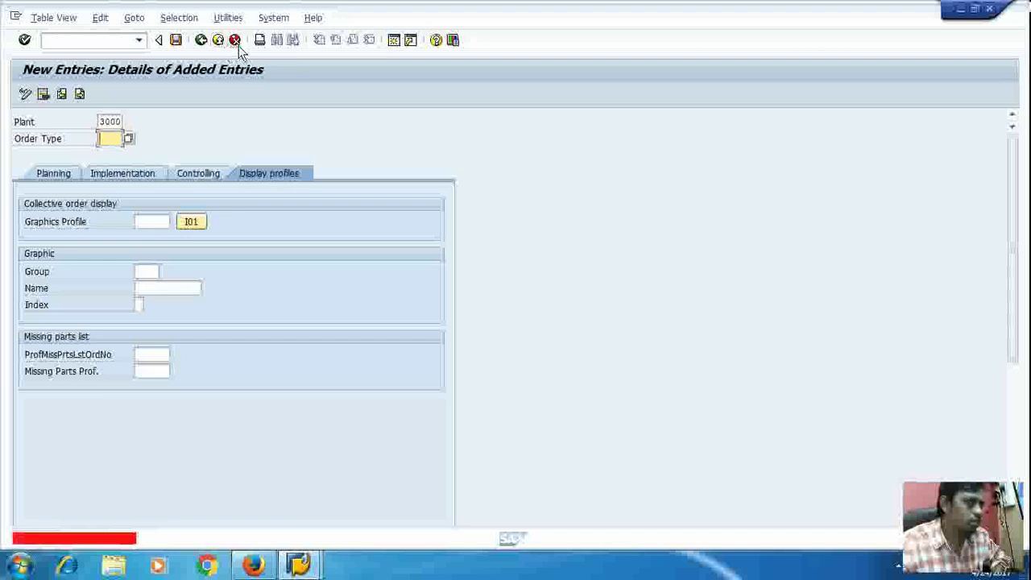
{"action": "left_click", "coordinate": [235, 41]}
{"action": "left_click", "coordinate": [208, 277]}
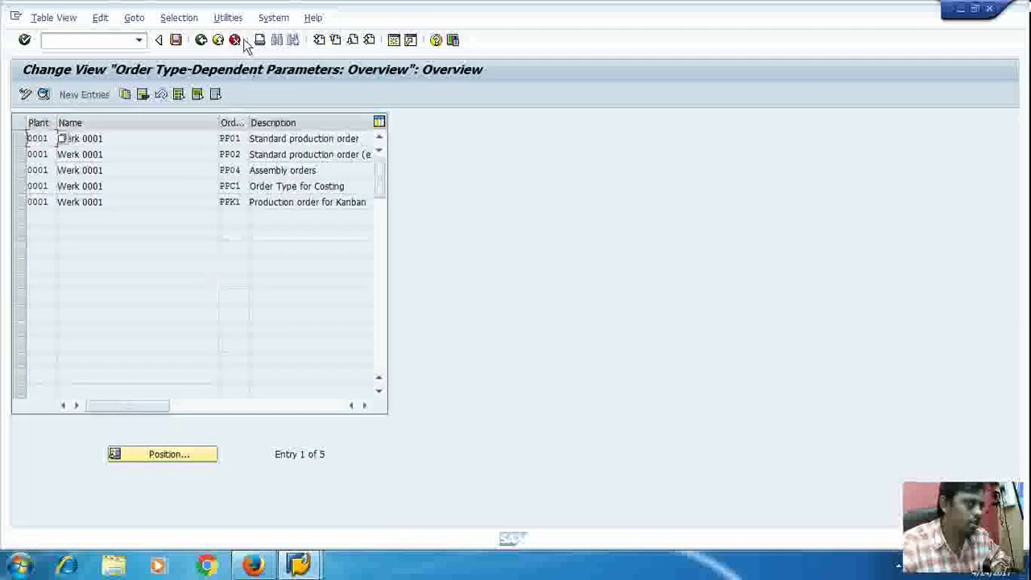
Step: Exit to the IMG and open Define production scheduling profile, showing profile 000001 for plant 0001
{"action": "left_click", "coordinate": [219, 42]}
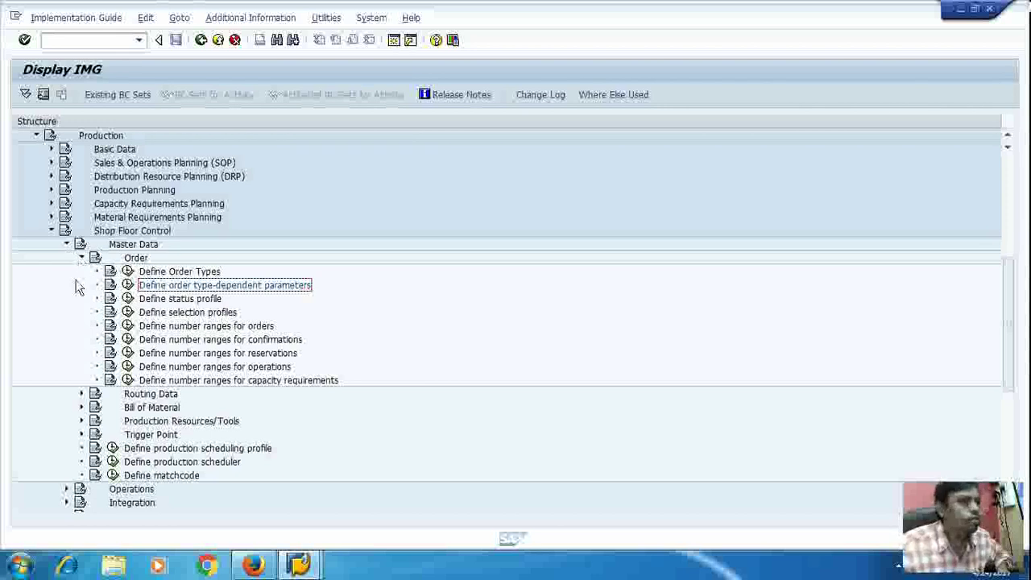
{"action": "left_click", "coordinate": [113, 448]}
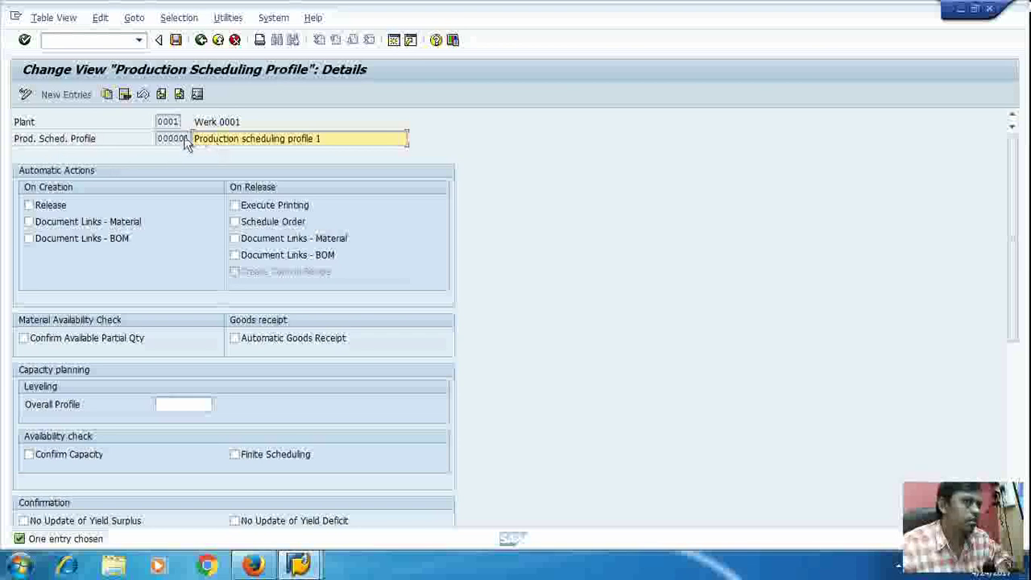
Step: Start Copy As on profile 000001, then cancel back through the profile list to the IMG
{"action": "left_click", "coordinate": [107, 94]}
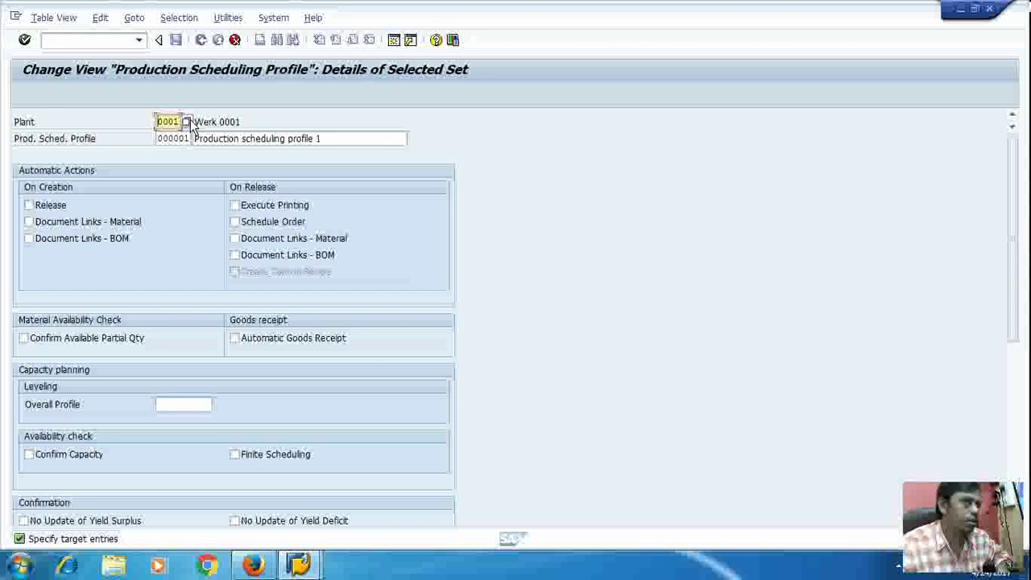
{"action": "left_click", "coordinate": [235, 40]}
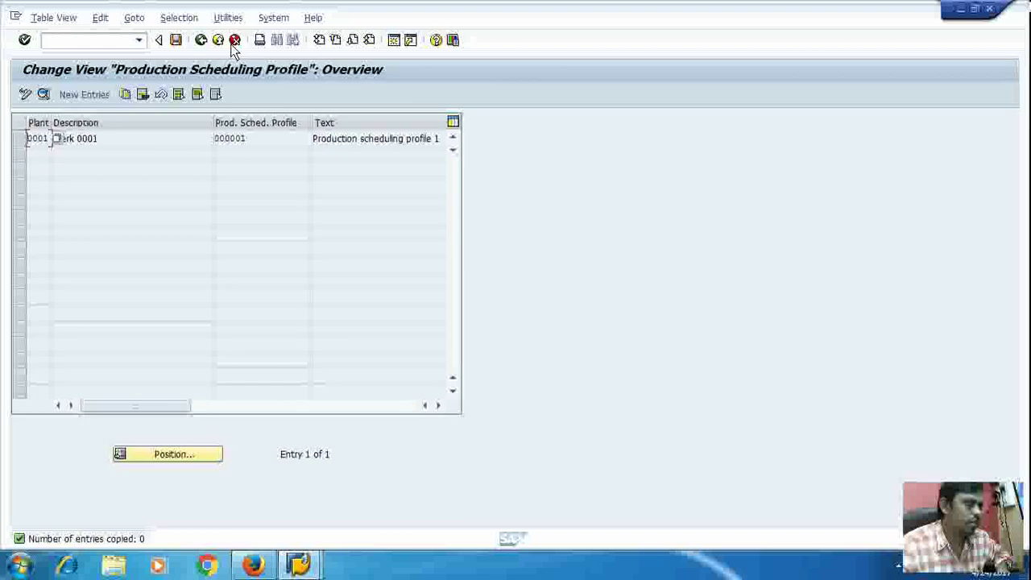
{"action": "left_click", "coordinate": [234, 41]}
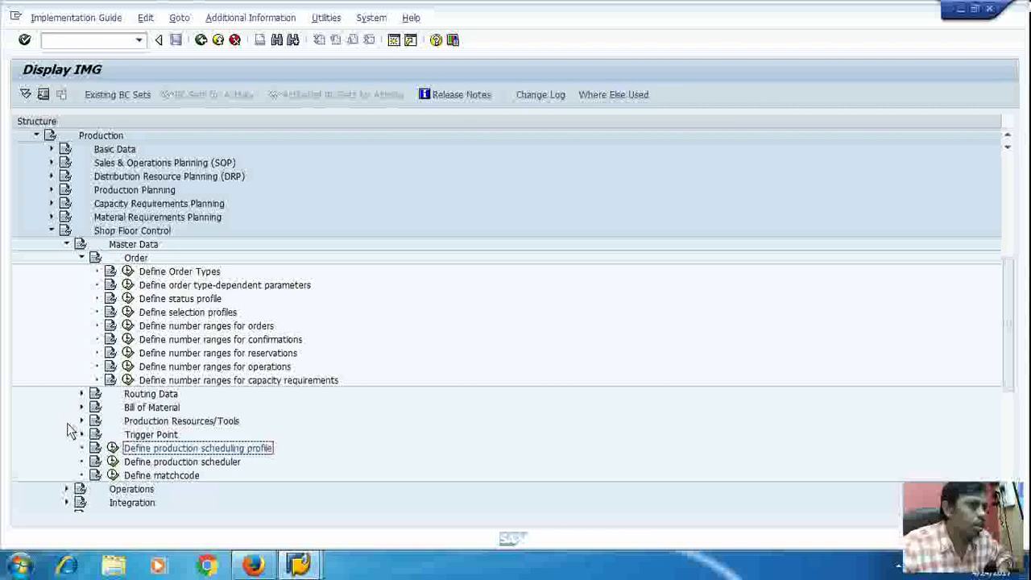
Step: Run Define Default Values under Operations > Task List Selection, which prompts for a plant work area
{"action": "scroll", "coordinate": [69, 431], "scroll_direction": "down", "scroll_amount": 1}
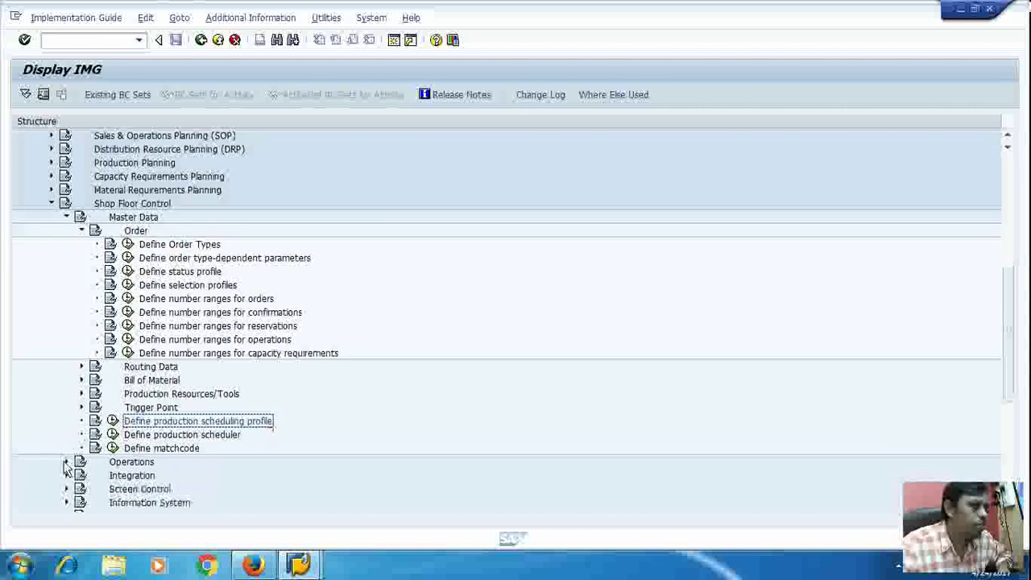
{"action": "left_click", "coordinate": [66, 462]}
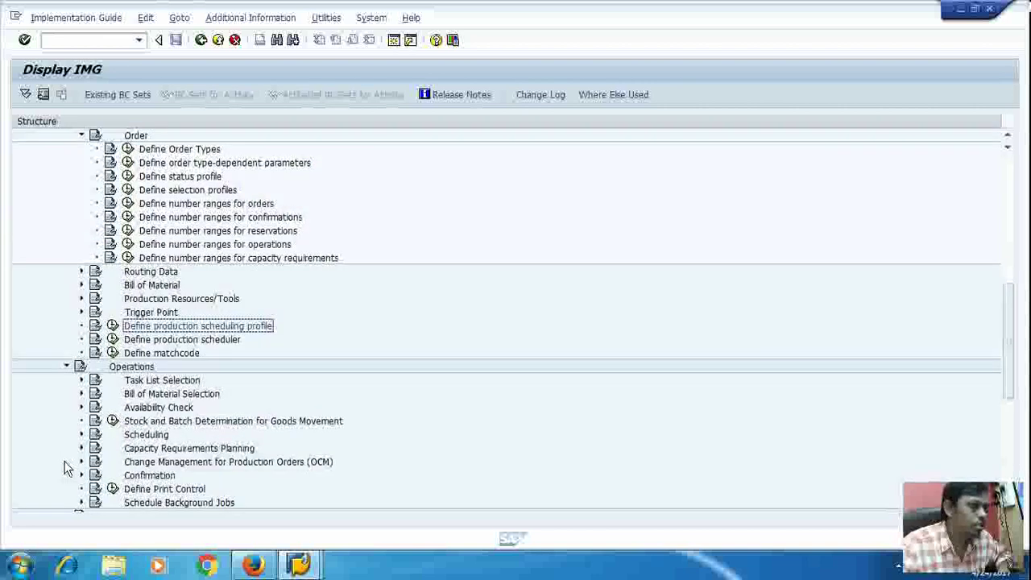
{"action": "scroll", "coordinate": [135, 425], "scroll_direction": "down", "scroll_amount": 1}
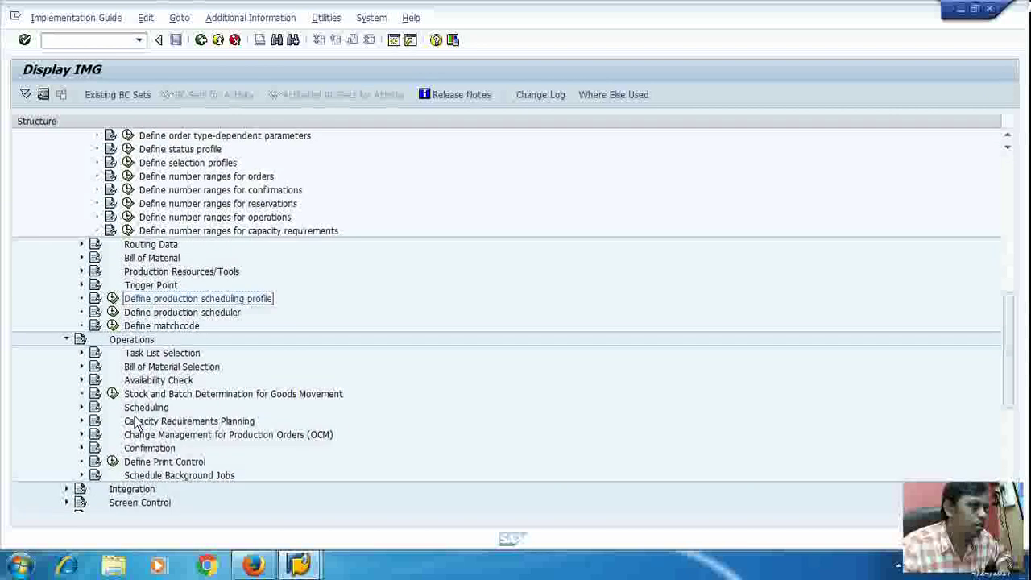
{"action": "scroll", "coordinate": [135, 425], "scroll_direction": "down", "scroll_amount": 1}
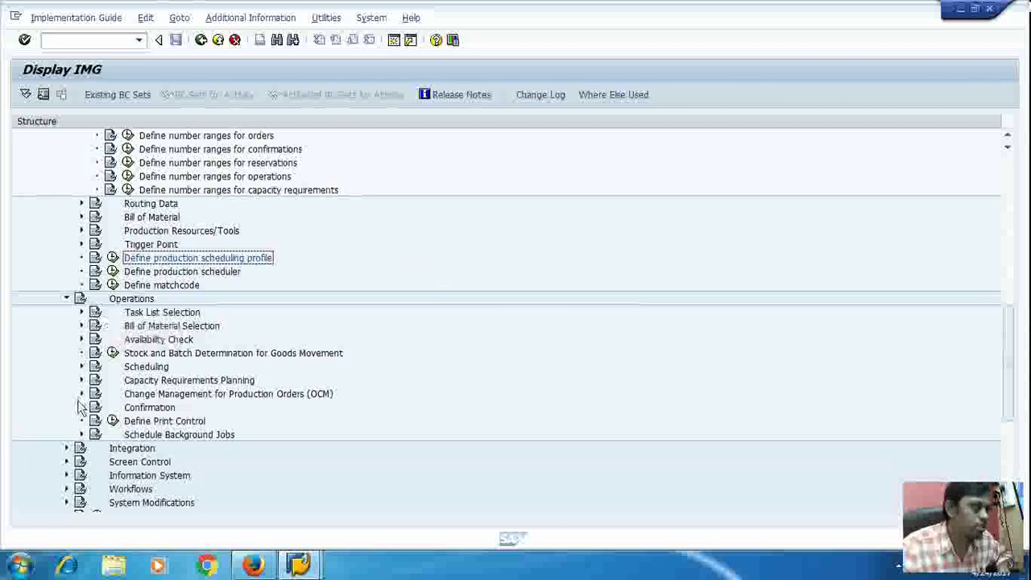
{"action": "left_click", "coordinate": [82, 313]}
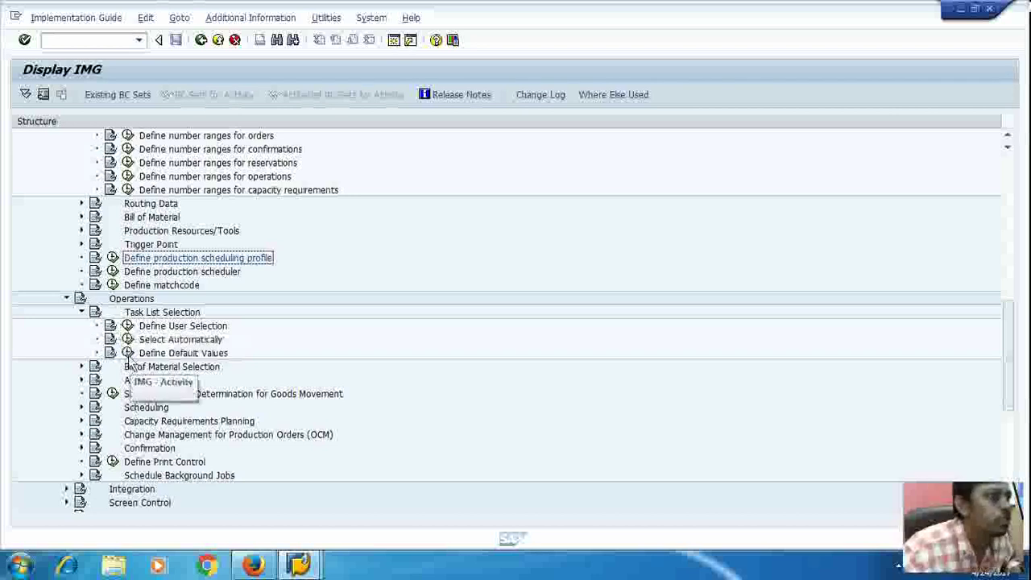
{"action": "left_click", "coordinate": [127, 355]}
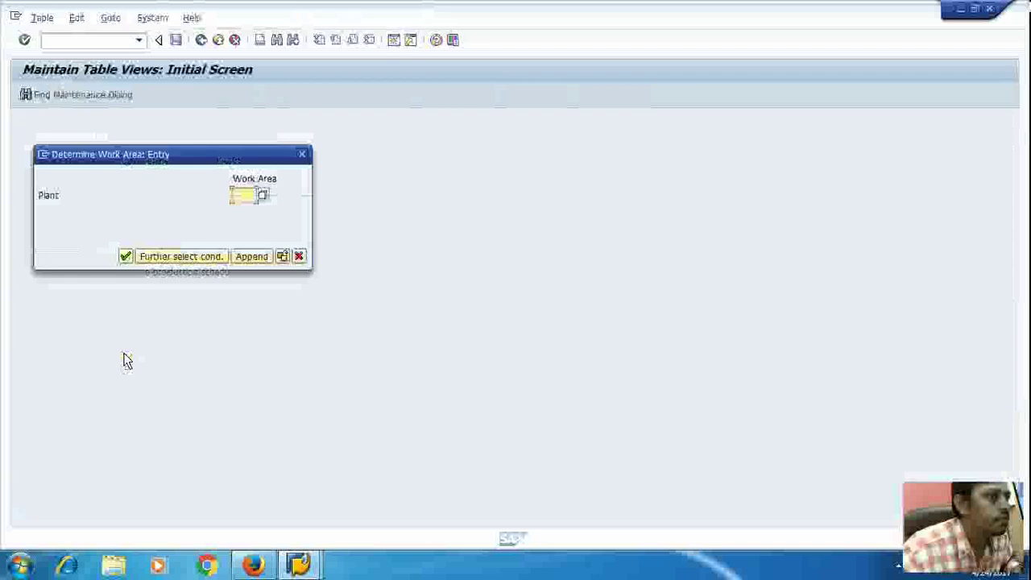
Step: Choose plant 3000 as the work area and start a new default values entry
{"action": "left_click", "coordinate": [263, 196]}
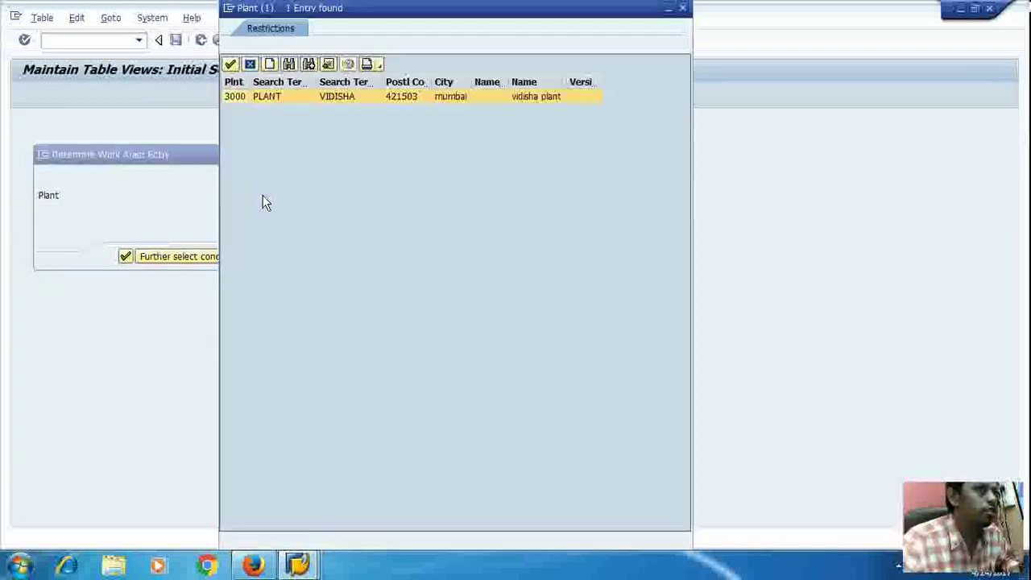
{"action": "double_click", "coordinate": [236, 97]}
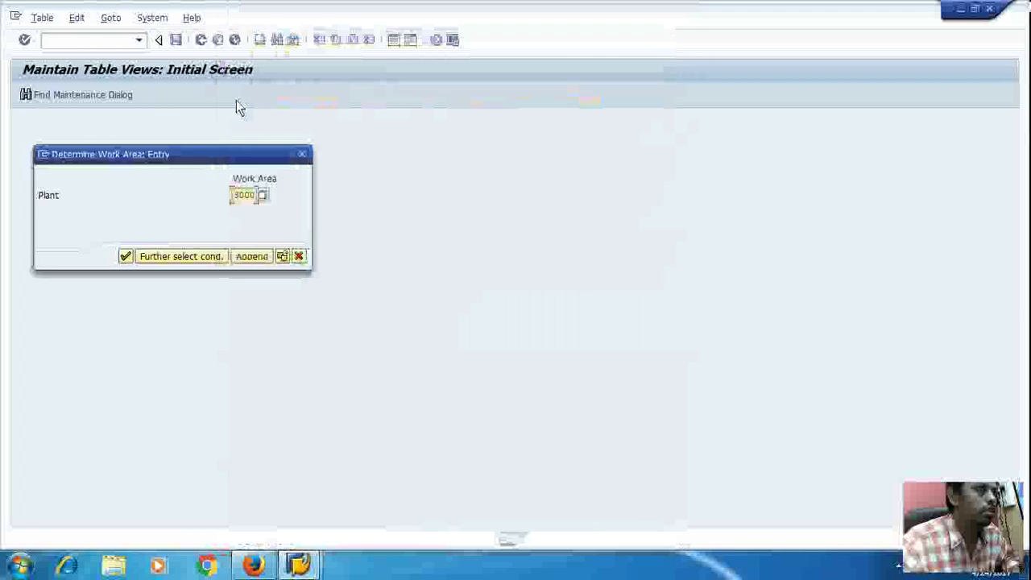
{"action": "left_click", "coordinate": [125, 256]}
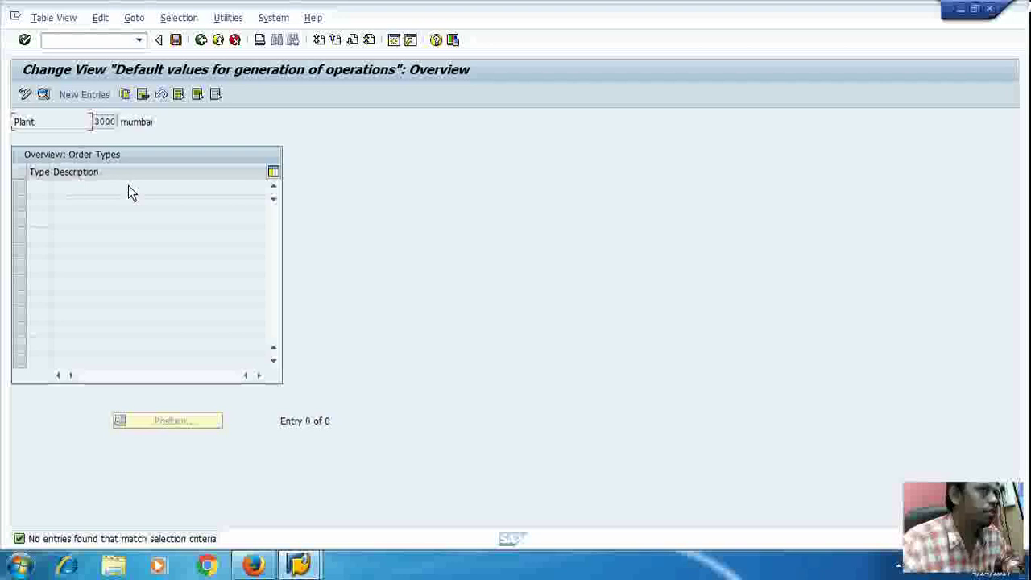
{"action": "left_click", "coordinate": [86, 95]}
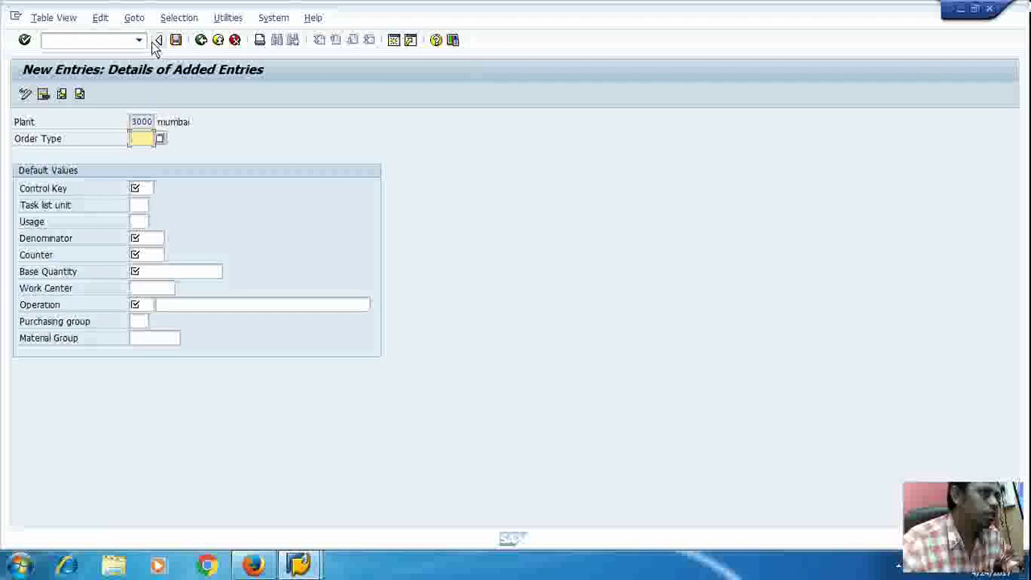
Step: Discard the blank new entry and exit back to the IMG structure
{"action": "left_click", "coordinate": [216, 42]}
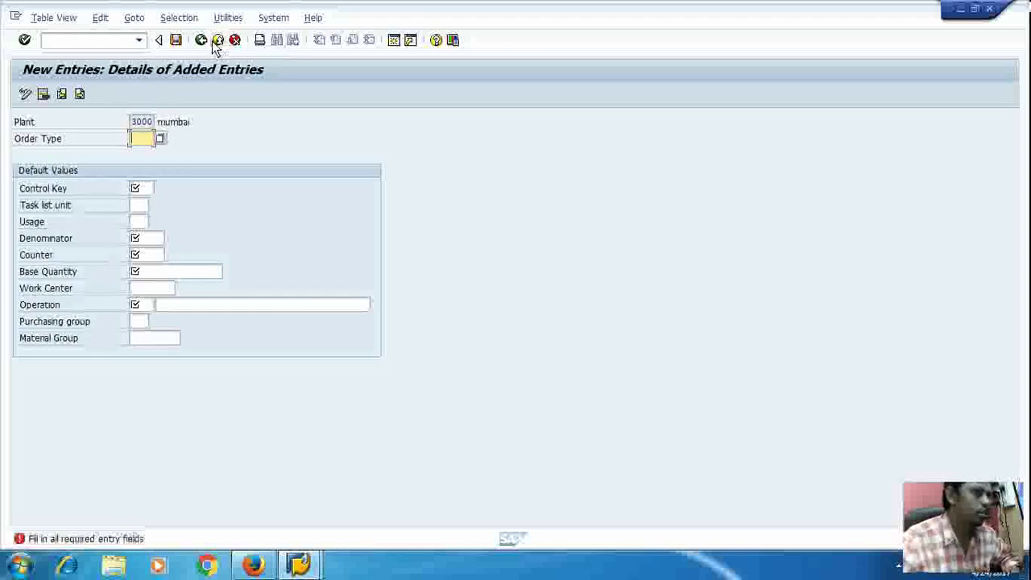
{"action": "left_click", "coordinate": [230, 46]}
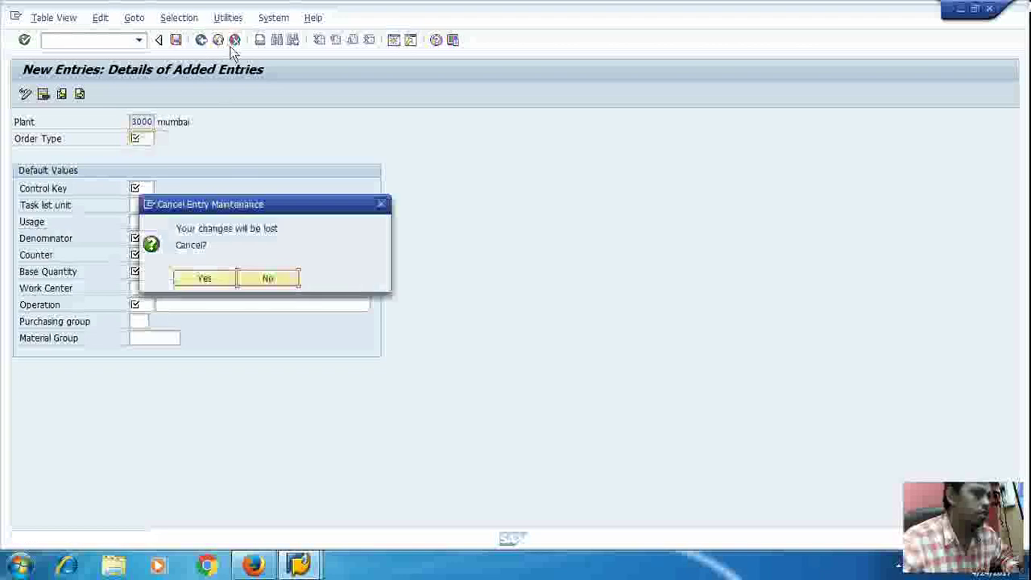
{"action": "left_click", "coordinate": [221, 275]}
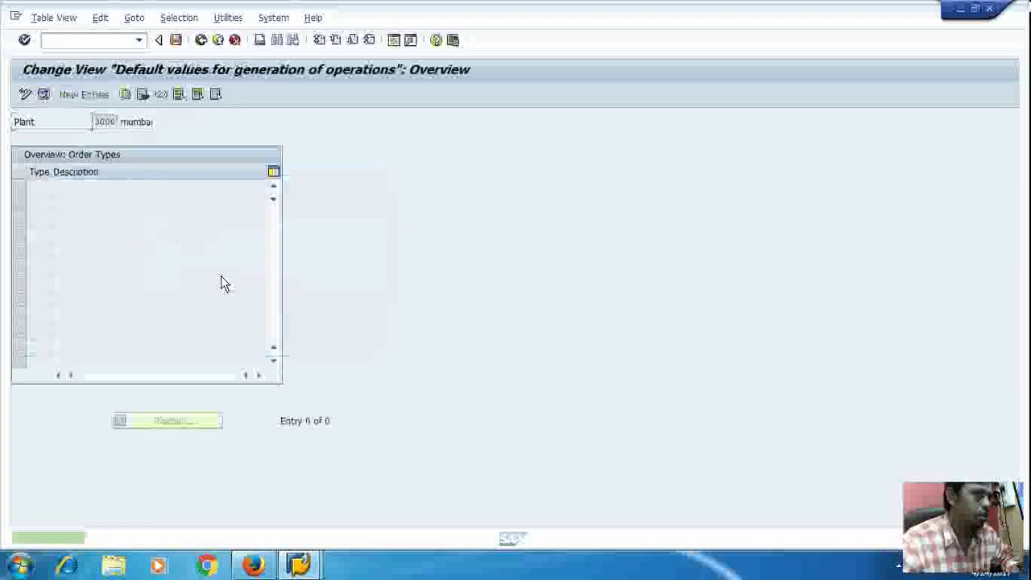
{"action": "left_click", "coordinate": [218, 43]}
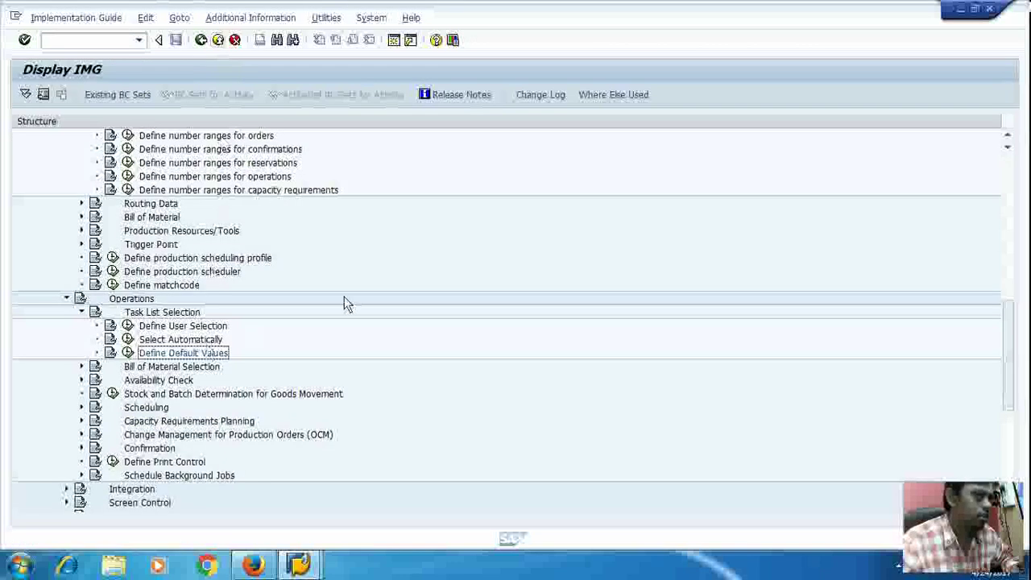
{"action": "scroll", "coordinate": [344, 298], "scroll_direction": "down", "scroll_amount": 3}
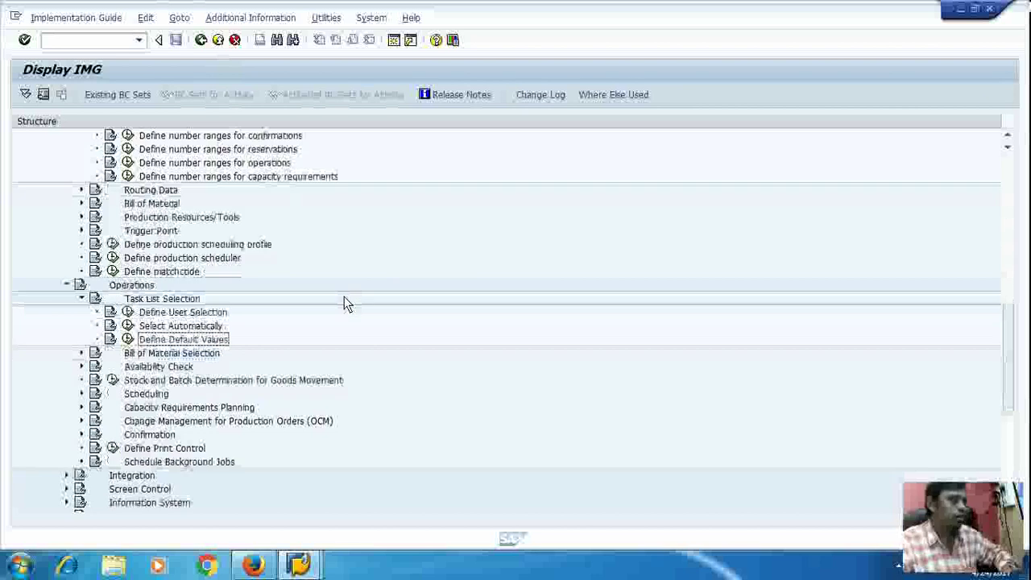
{"action": "scroll", "coordinate": [345, 298], "scroll_direction": "down", "scroll_amount": 3}
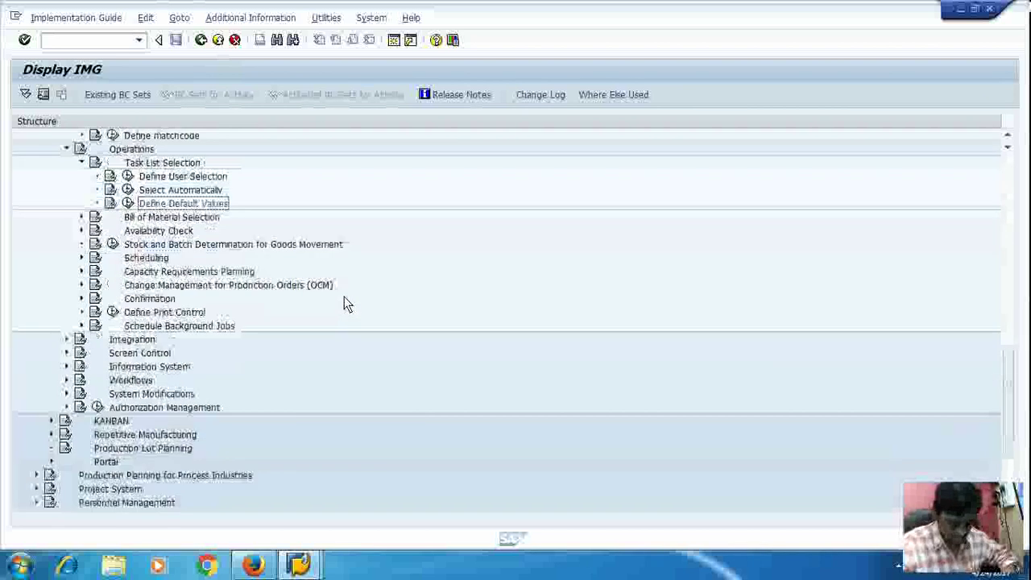
{"action": "scroll", "coordinate": [344, 296], "scroll_direction": "down", "scroll_amount": 1}
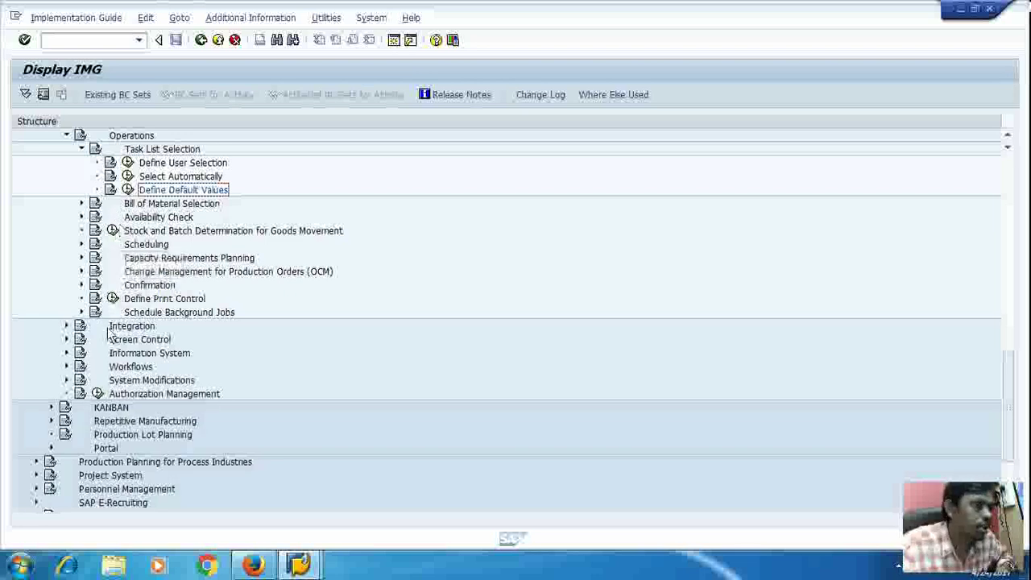
{"action": "left_click", "coordinate": [82, 218]}
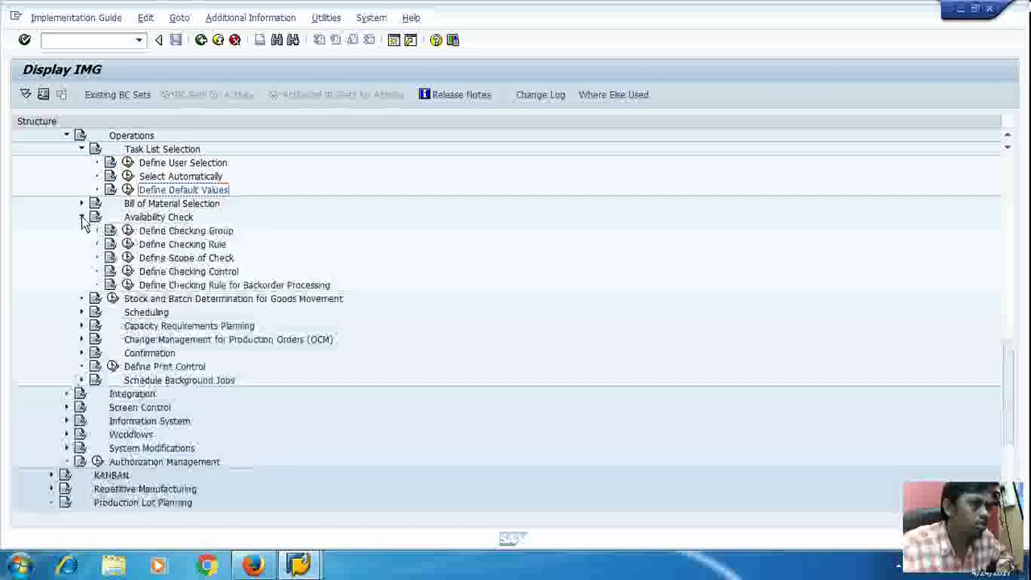
{"action": "left_click", "coordinate": [128, 231]}
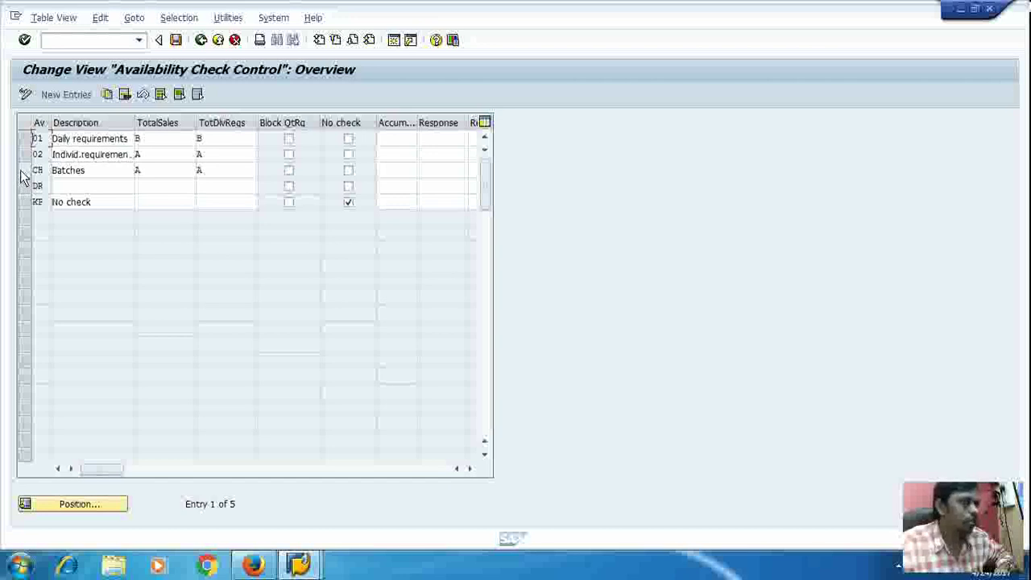
{"action": "left_click", "coordinate": [20, 170]}
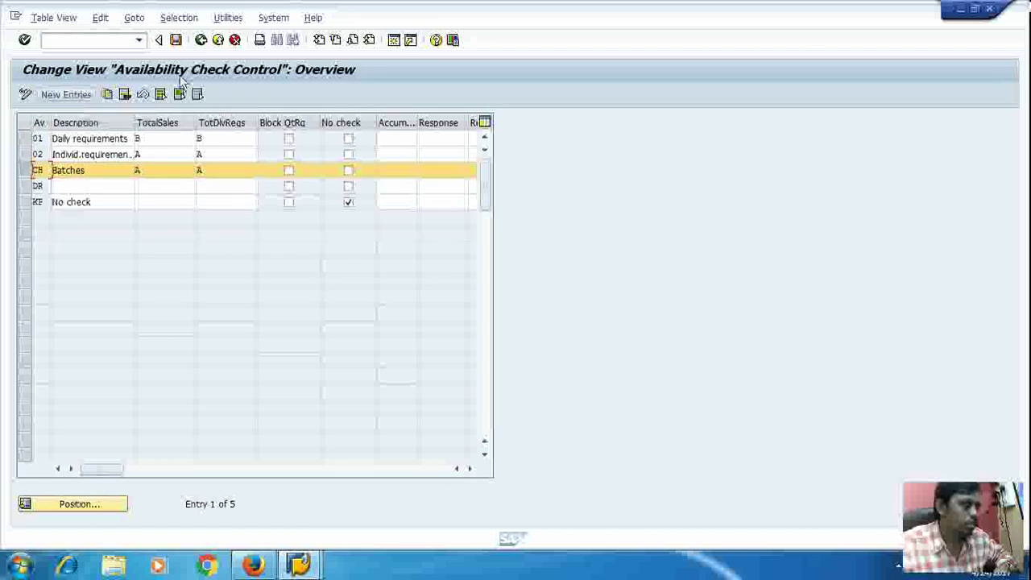
{"action": "left_click", "coordinate": [215, 46]}
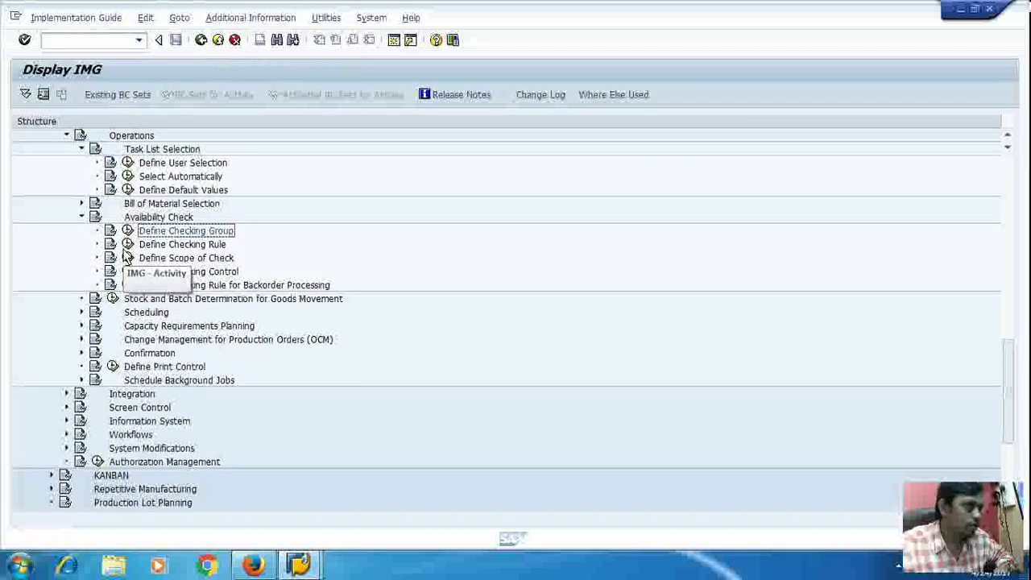
{"action": "left_click", "coordinate": [126, 246]}
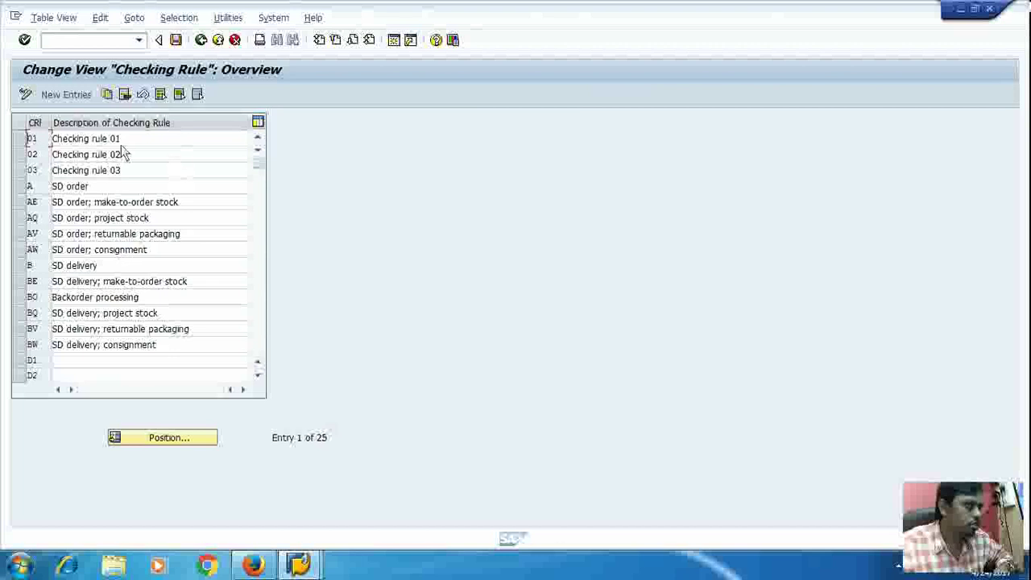
{"action": "left_click", "coordinate": [20, 142]}
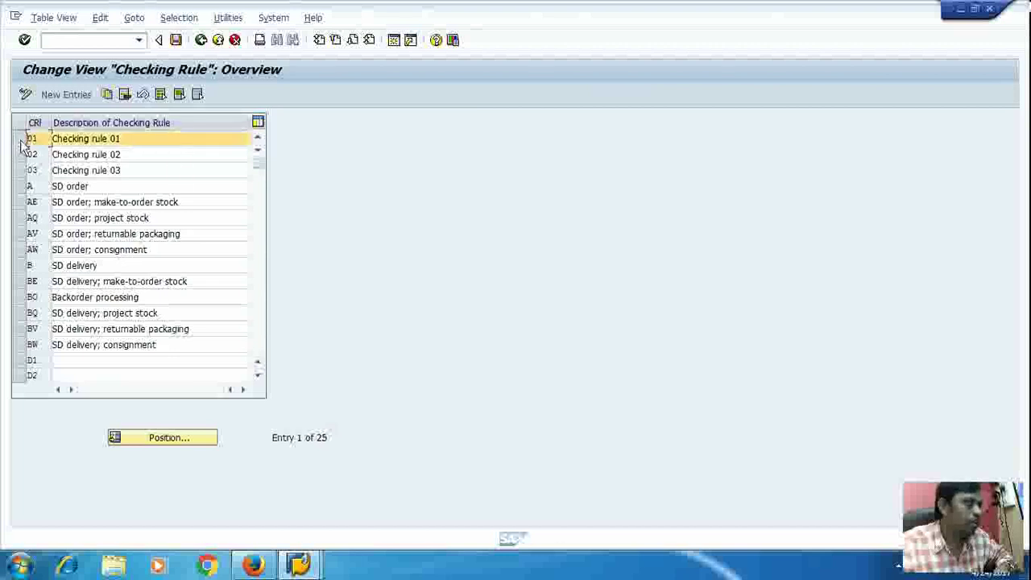
{"action": "left_click", "coordinate": [77, 100]}
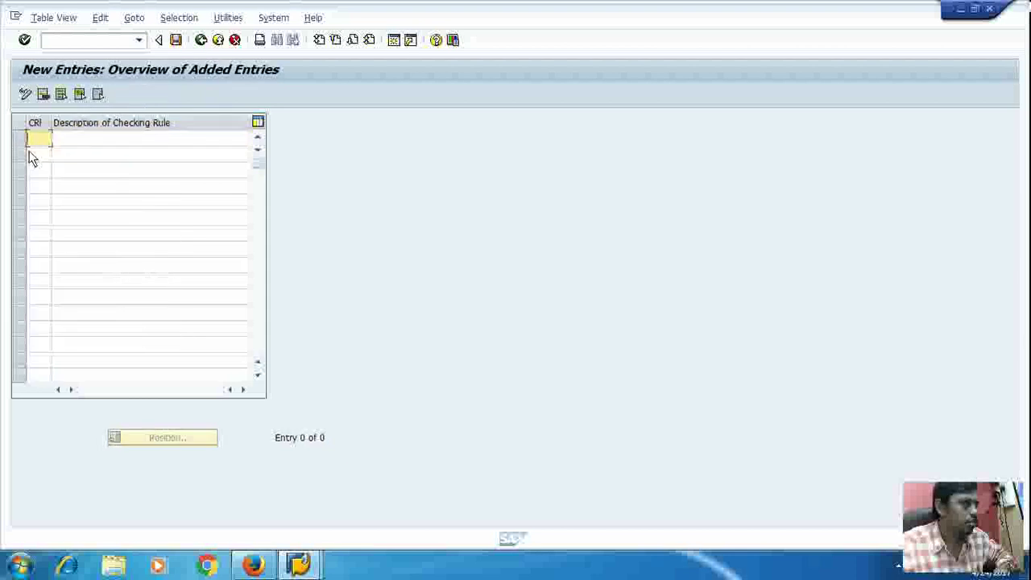
{"action": "left_click", "coordinate": [217, 40]}
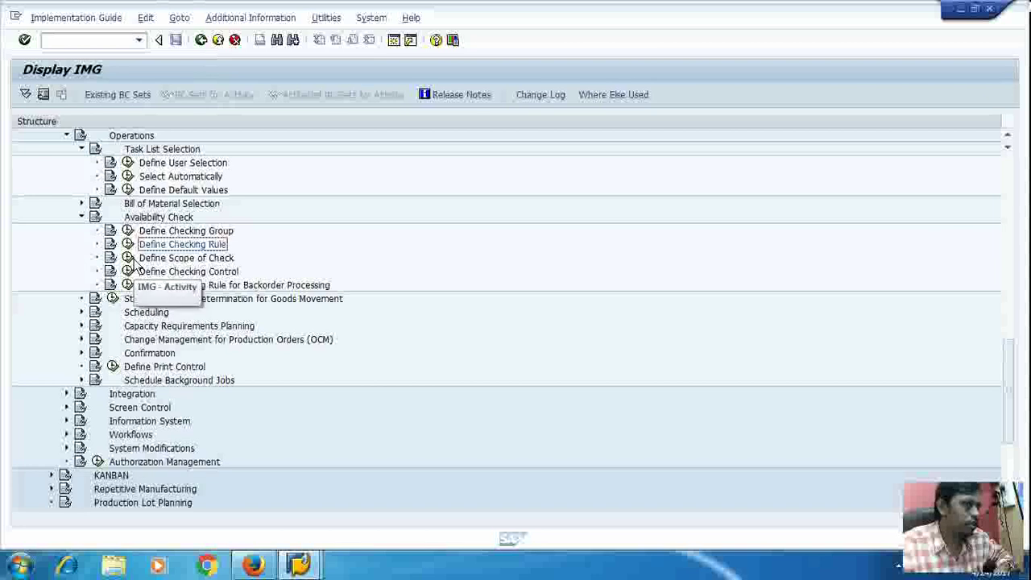
{"action": "left_click", "coordinate": [129, 258]}
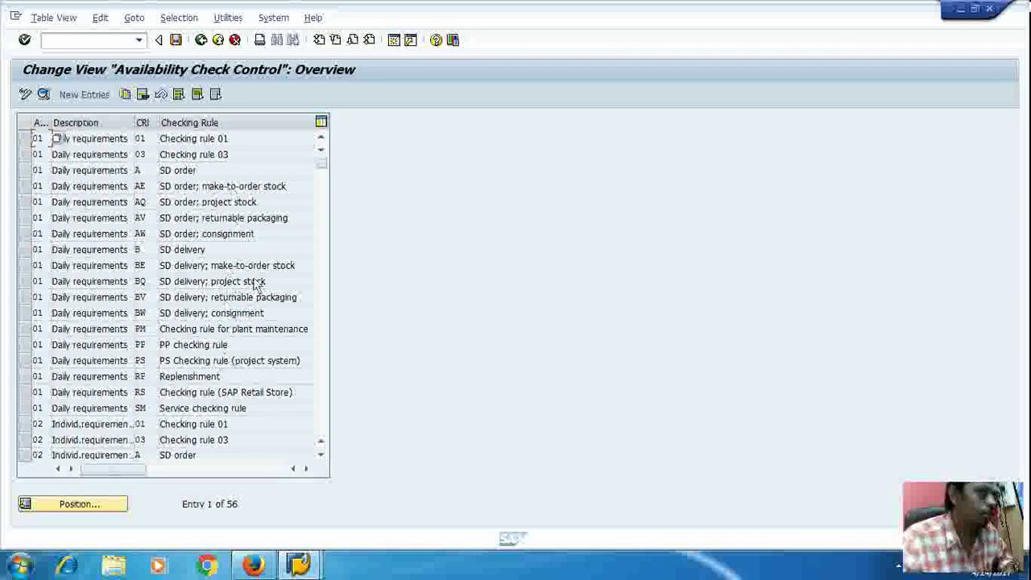
{"action": "scroll", "coordinate": [254, 284], "scroll_direction": "down", "scroll_amount": 13}
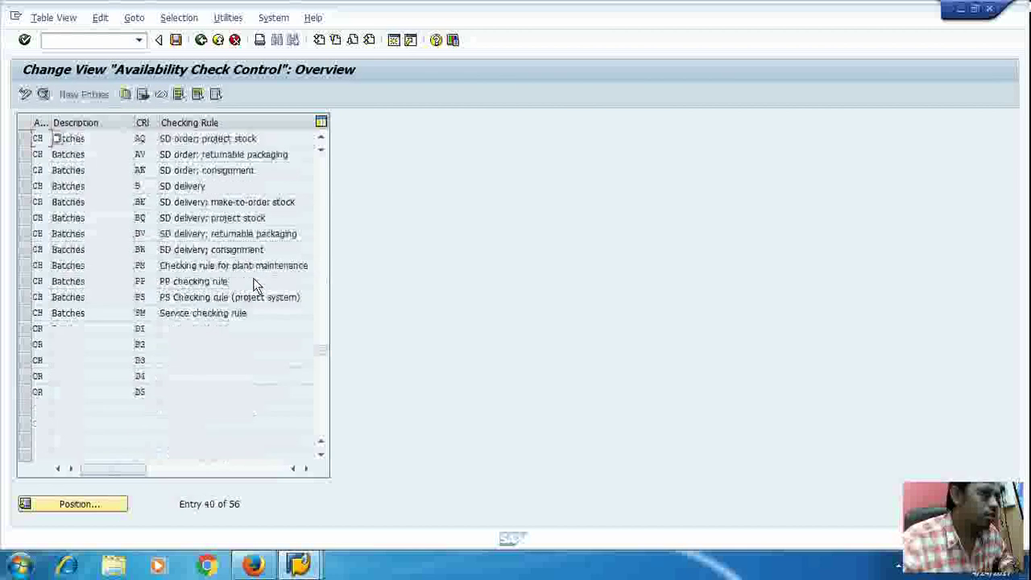
{"action": "scroll", "coordinate": [253, 284], "scroll_direction": "down", "scroll_amount": 3}
{"action": "scroll", "coordinate": [256, 286], "scroll_direction": "up", "scroll_amount": 2}
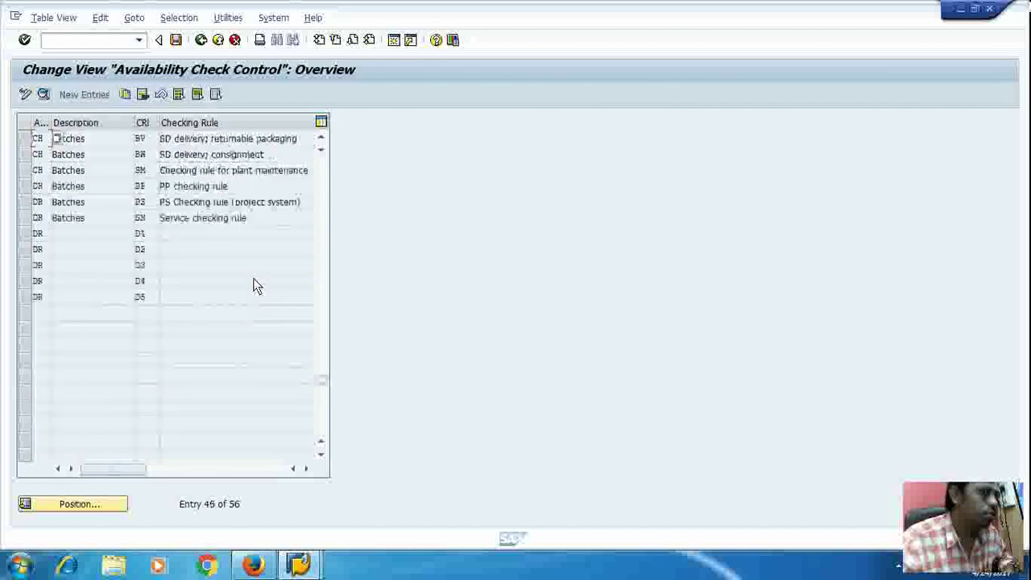
{"action": "scroll", "coordinate": [254, 285], "scroll_direction": "up", "scroll_amount": 12}
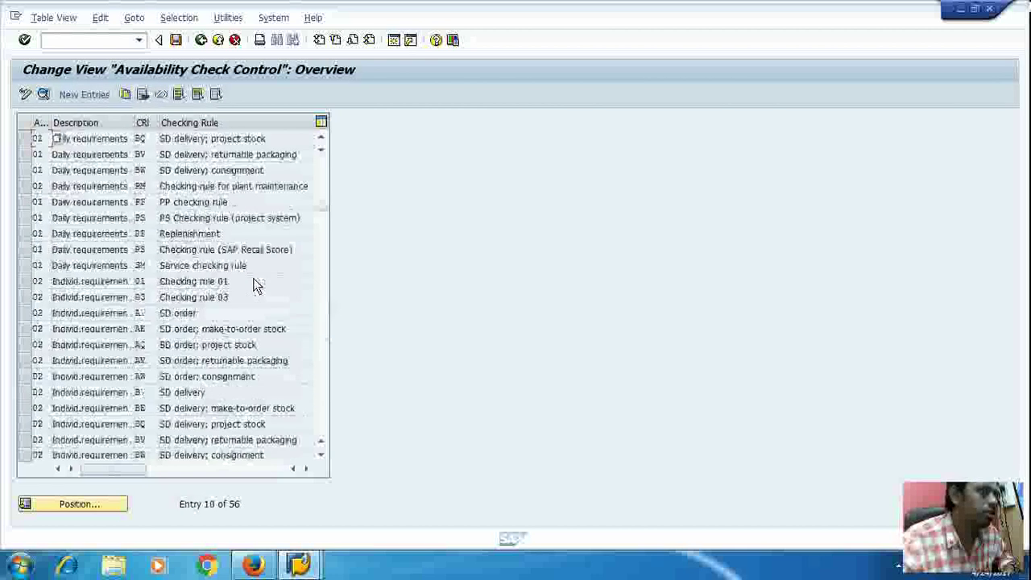
{"action": "scroll", "coordinate": [254, 286], "scroll_direction": "up", "scroll_amount": 3}
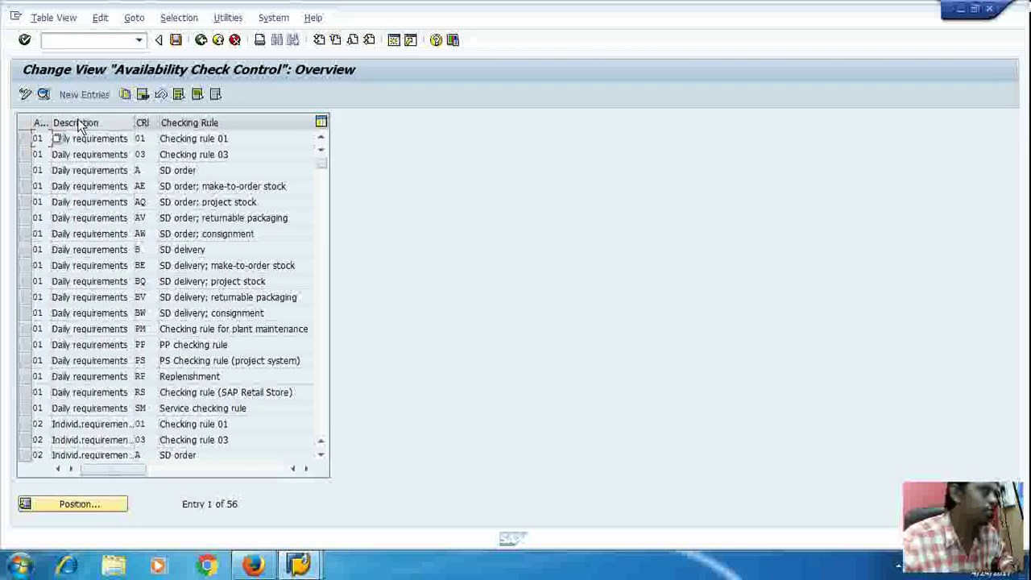
{"action": "left_click", "coordinate": [217, 40]}
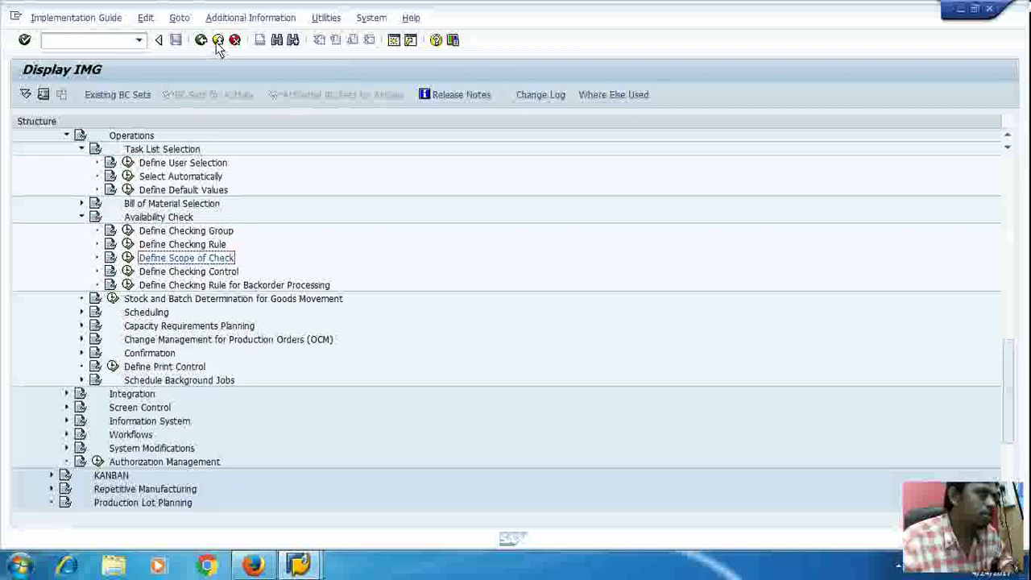
{"action": "left_click", "coordinate": [128, 272]}
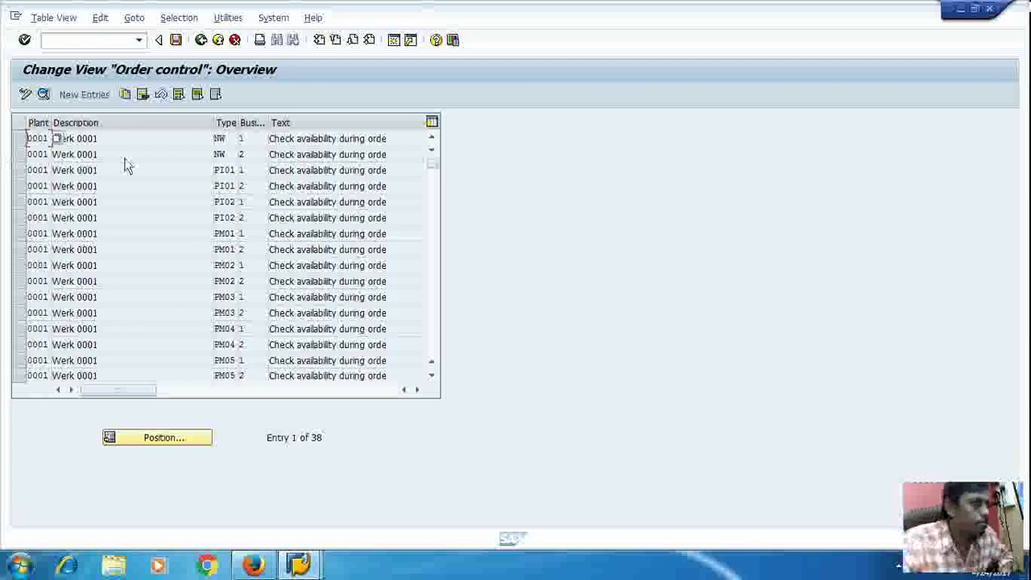
{"action": "scroll", "coordinate": [164, 174], "scroll_direction": "down", "scroll_amount": 3}
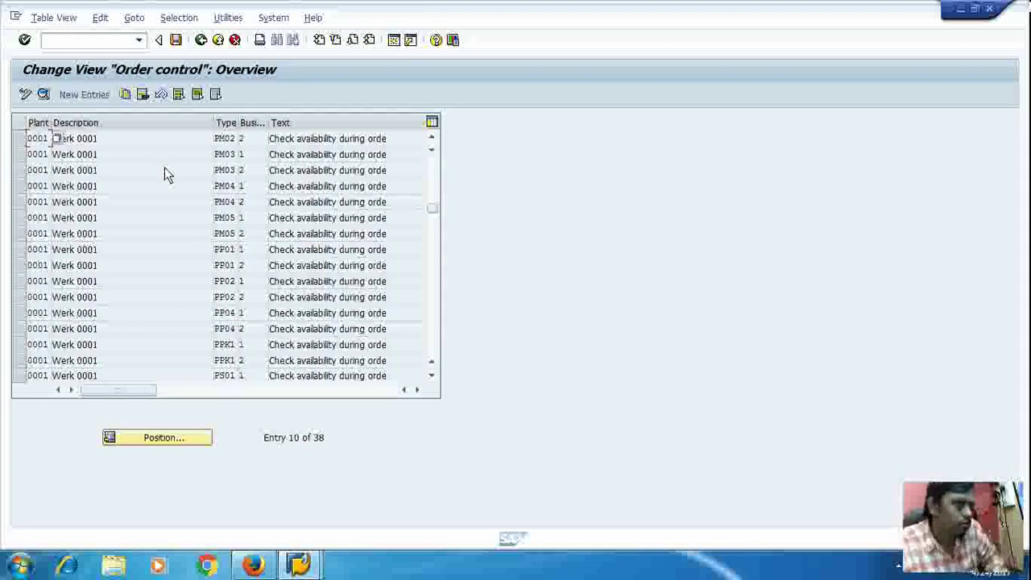
{"action": "scroll", "coordinate": [164, 174], "scroll_direction": "down", "scroll_amount": 6}
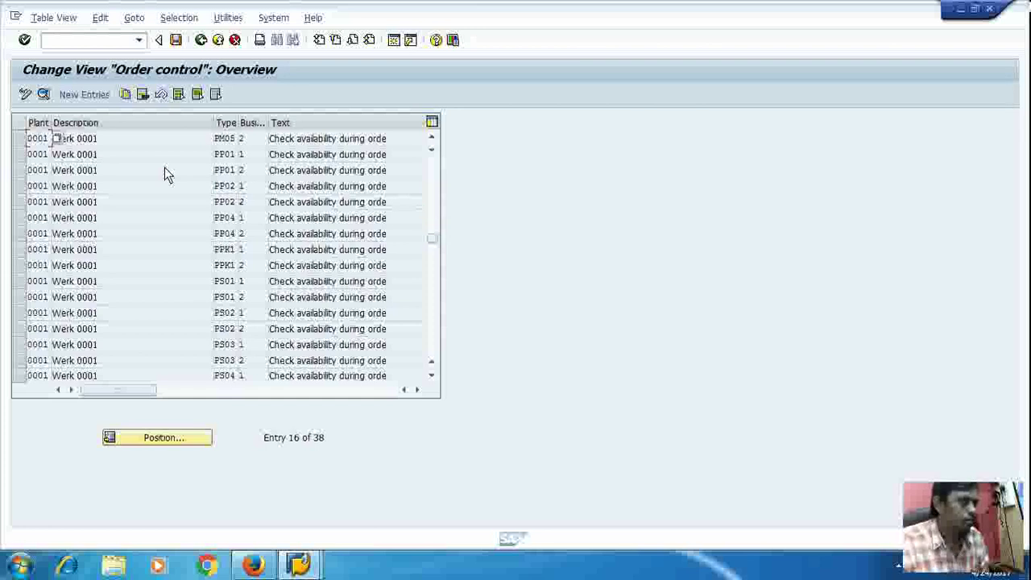
{"action": "scroll", "coordinate": [164, 173], "scroll_direction": "down", "scroll_amount": 2}
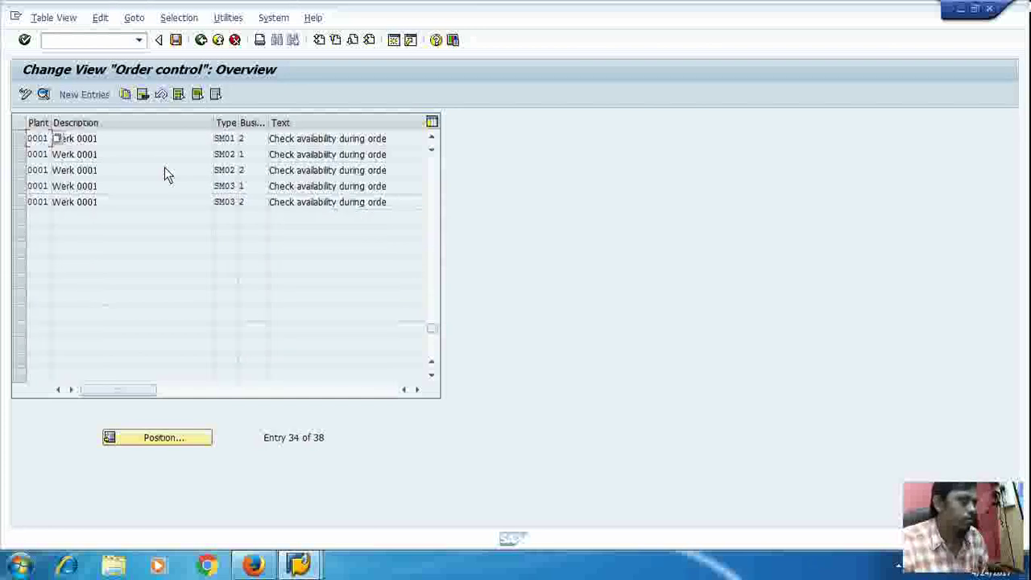
{"action": "left_click", "coordinate": [101, 97]}
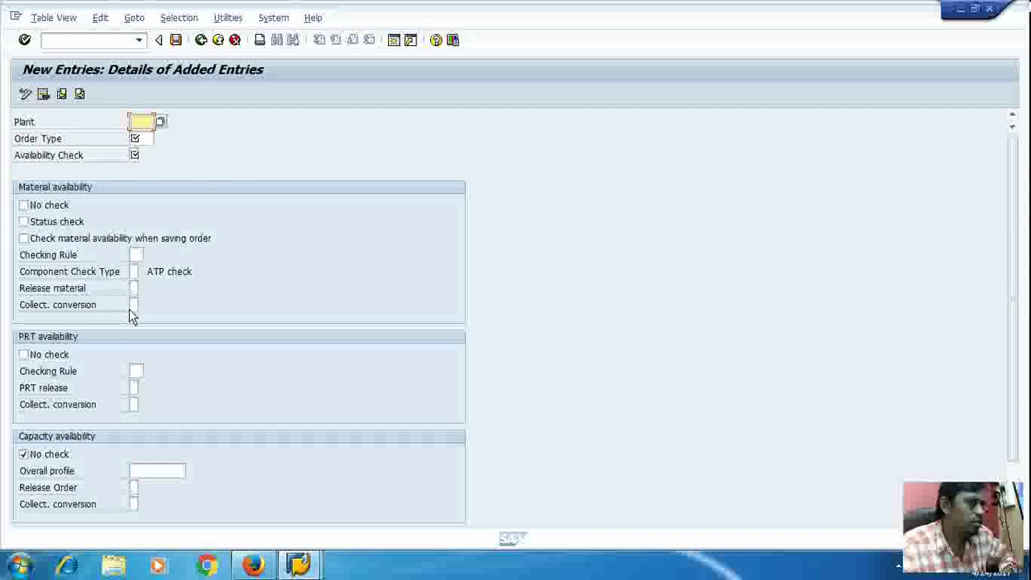
{"action": "left_click", "coordinate": [220, 43]}
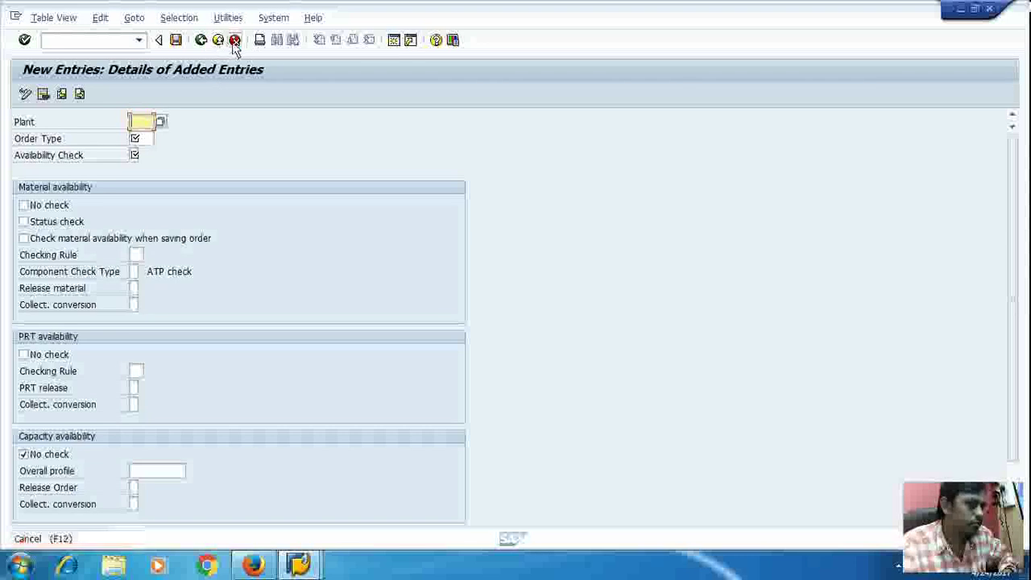
{"action": "left_click", "coordinate": [233, 42]}
{"action": "left_click", "coordinate": [222, 278]}
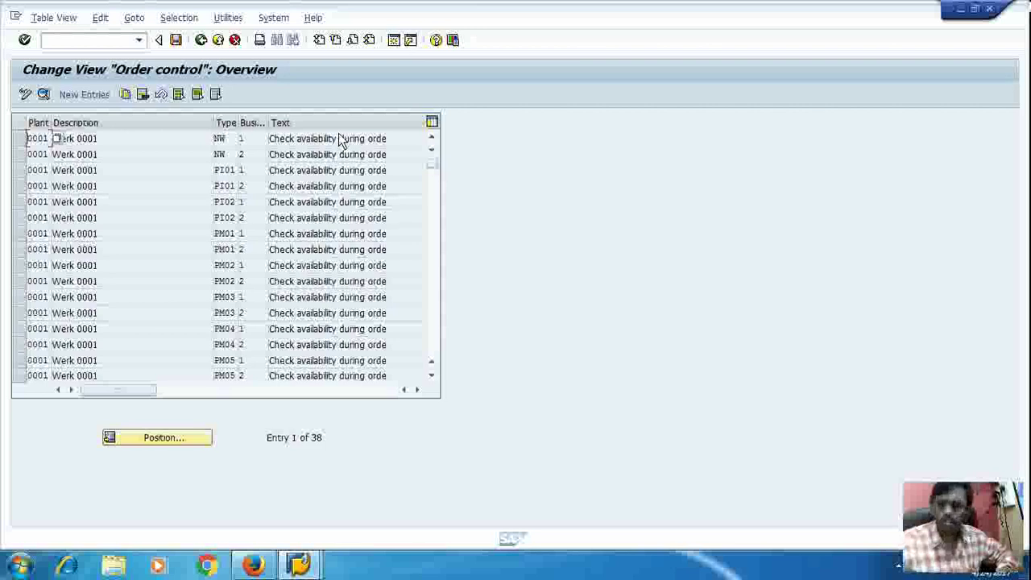
{"action": "left_click", "coordinate": [218, 41]}
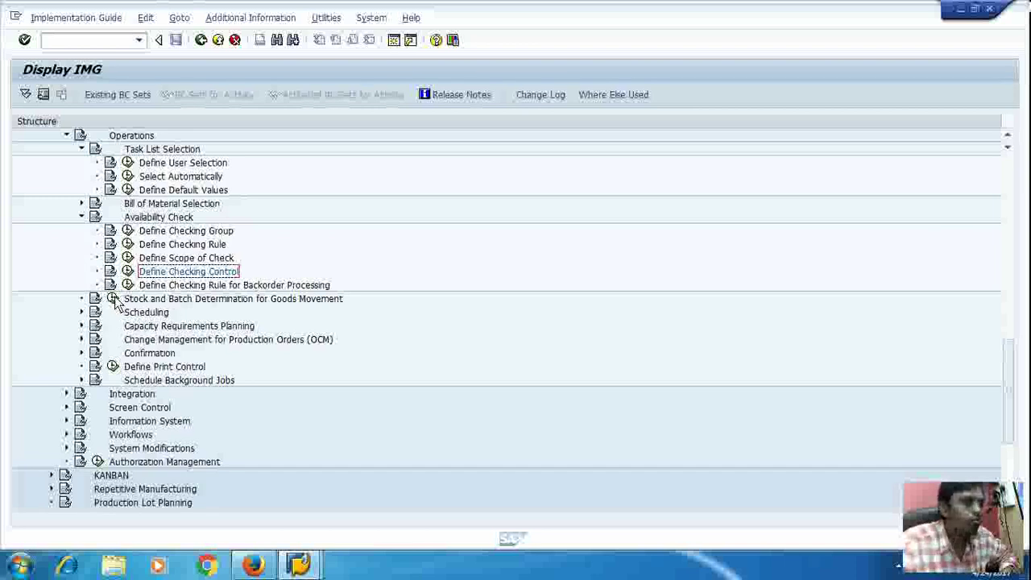
Step: Run Stock and Batch Determination for Goods Movement, leave the empty new entry, and reopen the two PP01 entries
{"action": "left_click", "coordinate": [114, 299]}
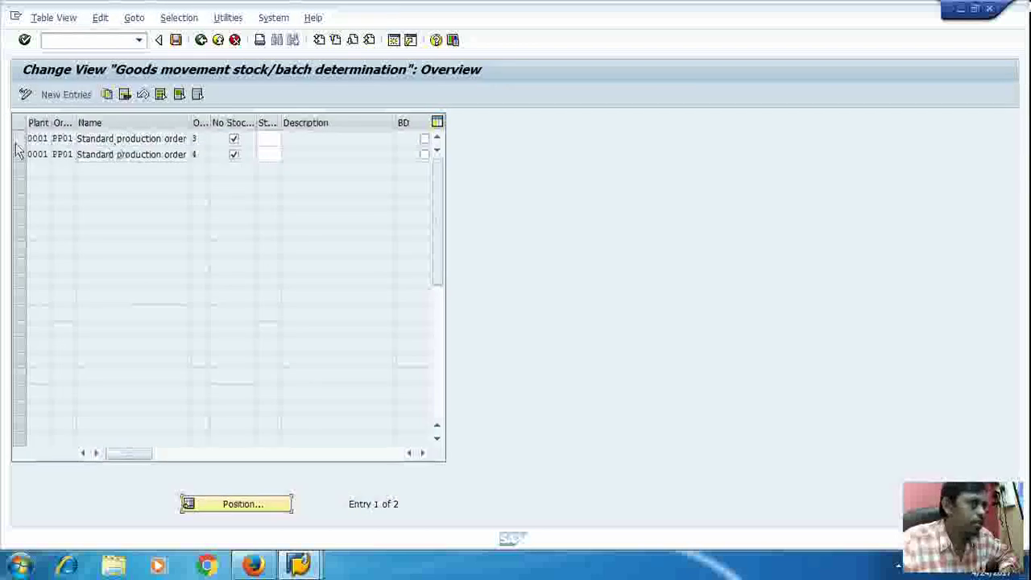
{"action": "left_click", "coordinate": [70, 97]}
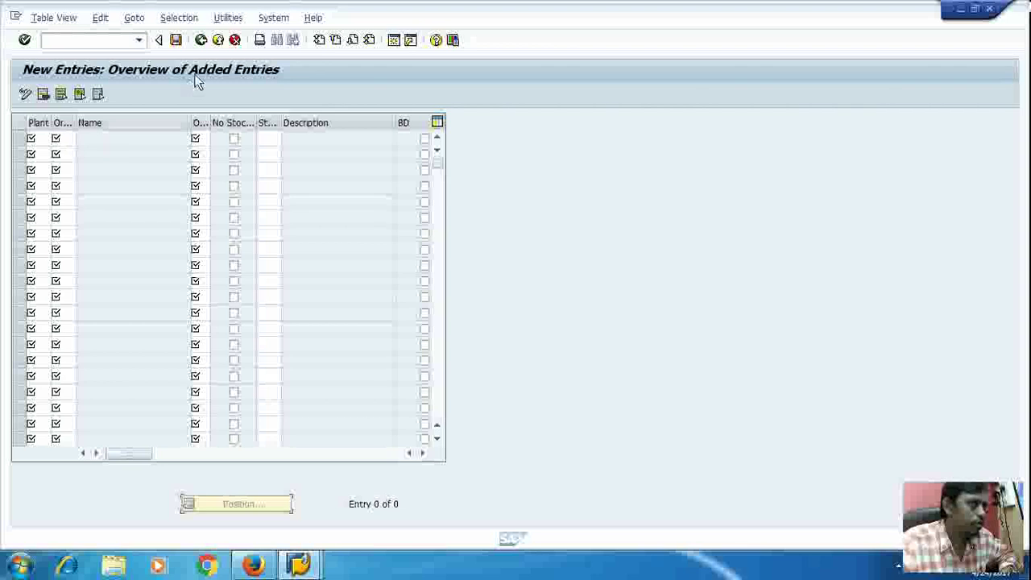
{"action": "left_click", "coordinate": [216, 41]}
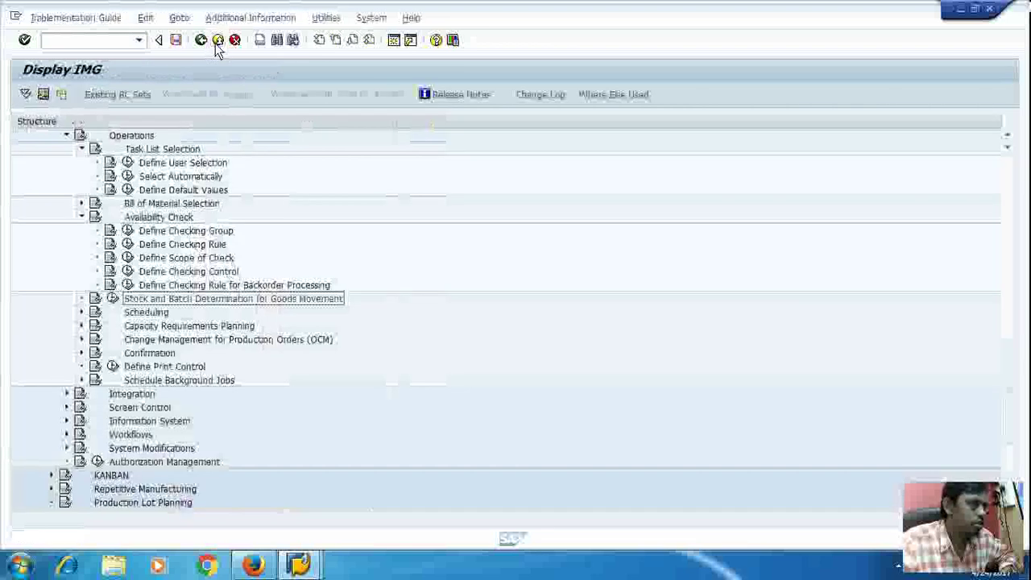
{"action": "left_click", "coordinate": [113, 299]}
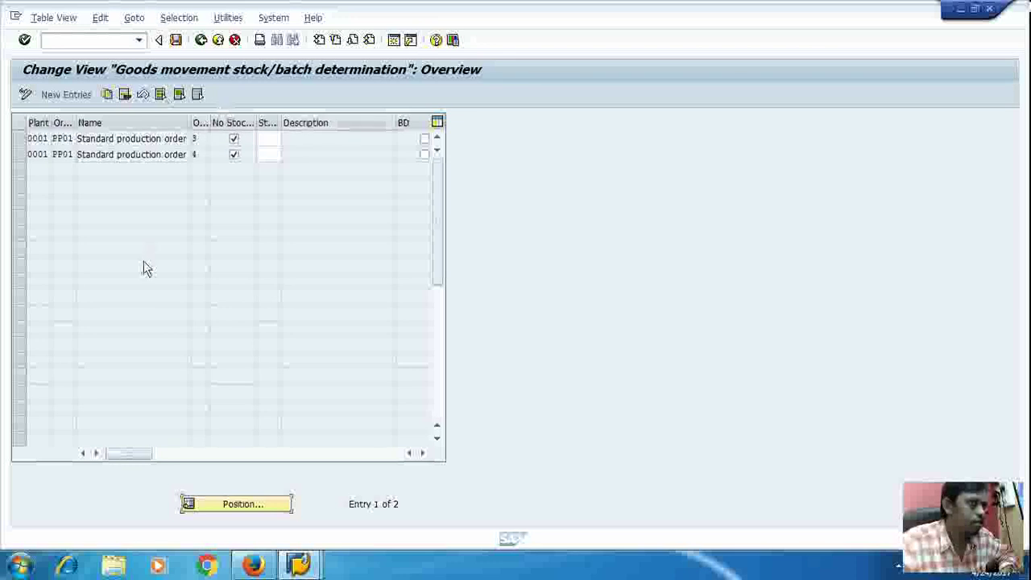
Step: Exit the stock/batch determination overview back to the Display IMG tree under Operations
{"action": "left_click", "coordinate": [218, 44]}
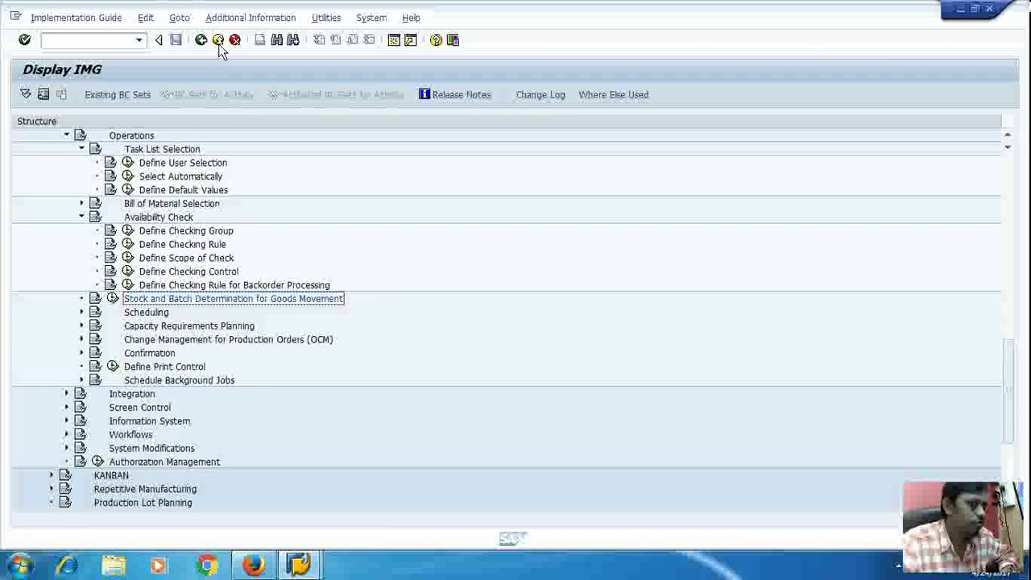